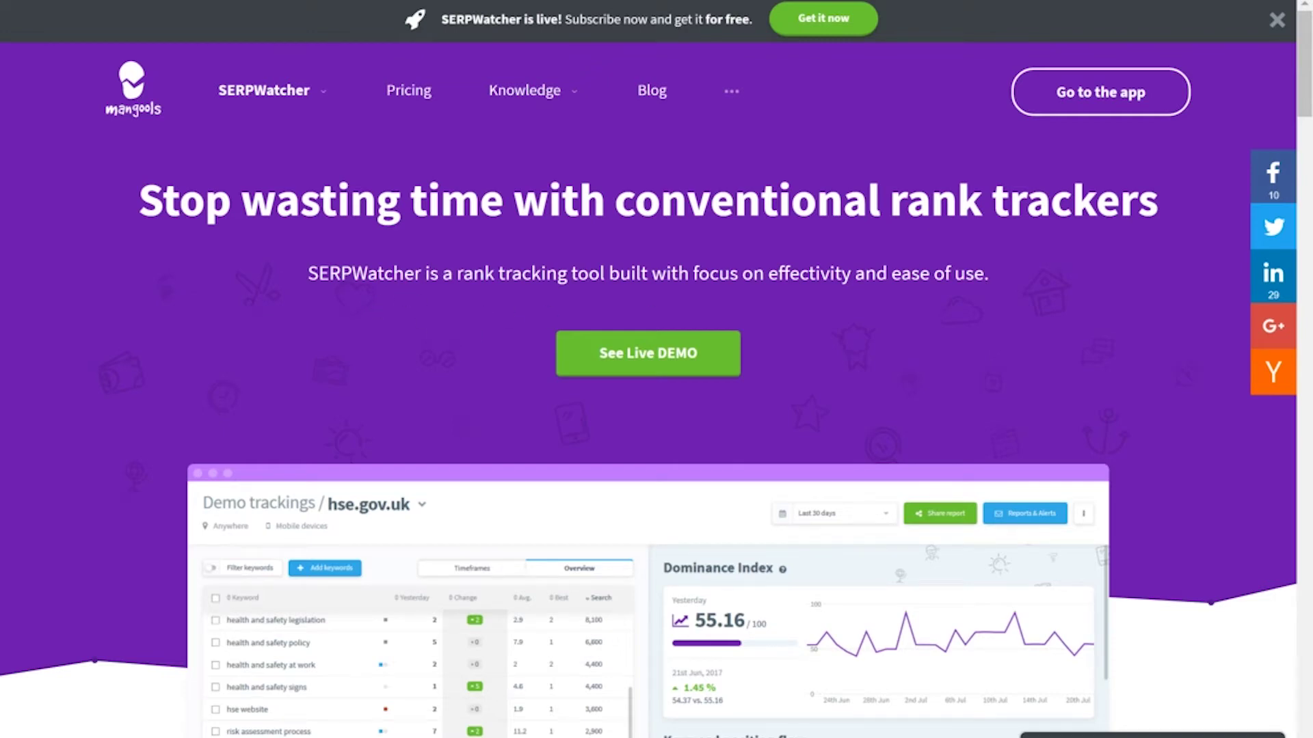
- Highlight the SERPWatcher product name, then scroll down and back up the page
double_click(413, 274)
click(495, 320)
scroll(495, 320, down, 15)
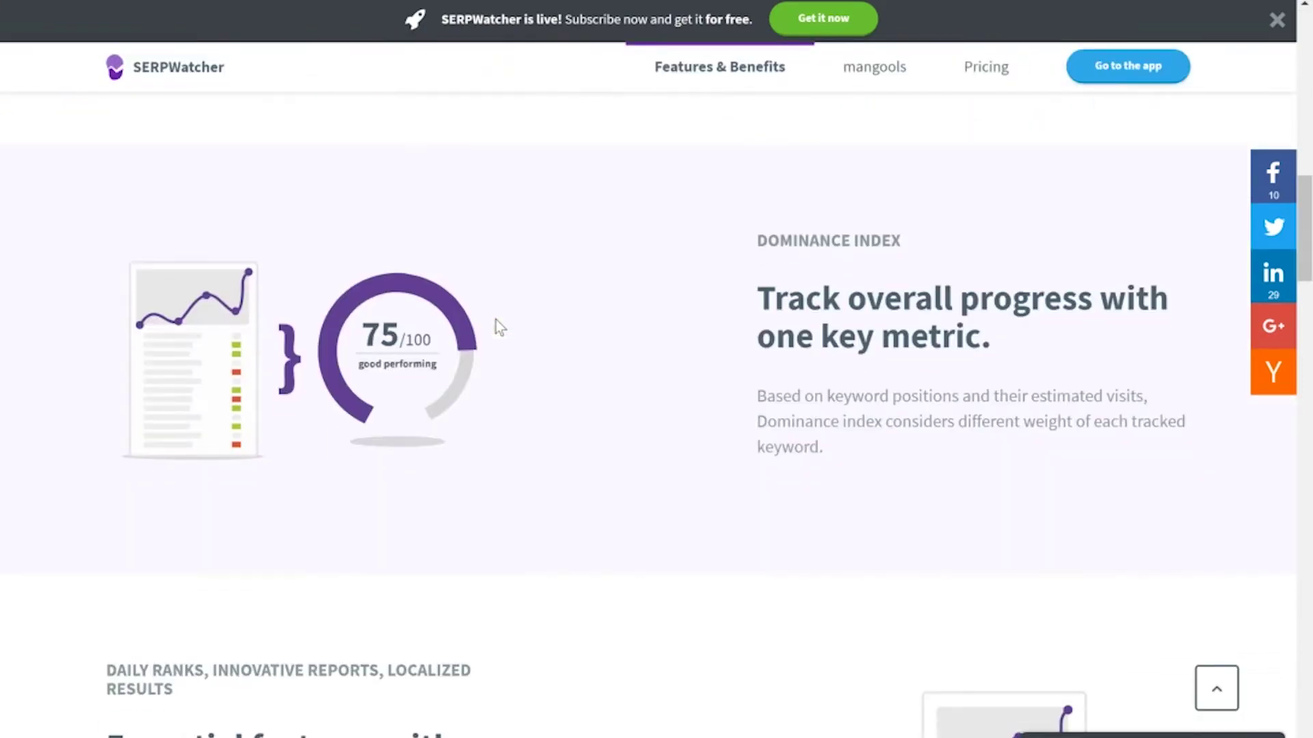
scroll(495, 320, down, 12)
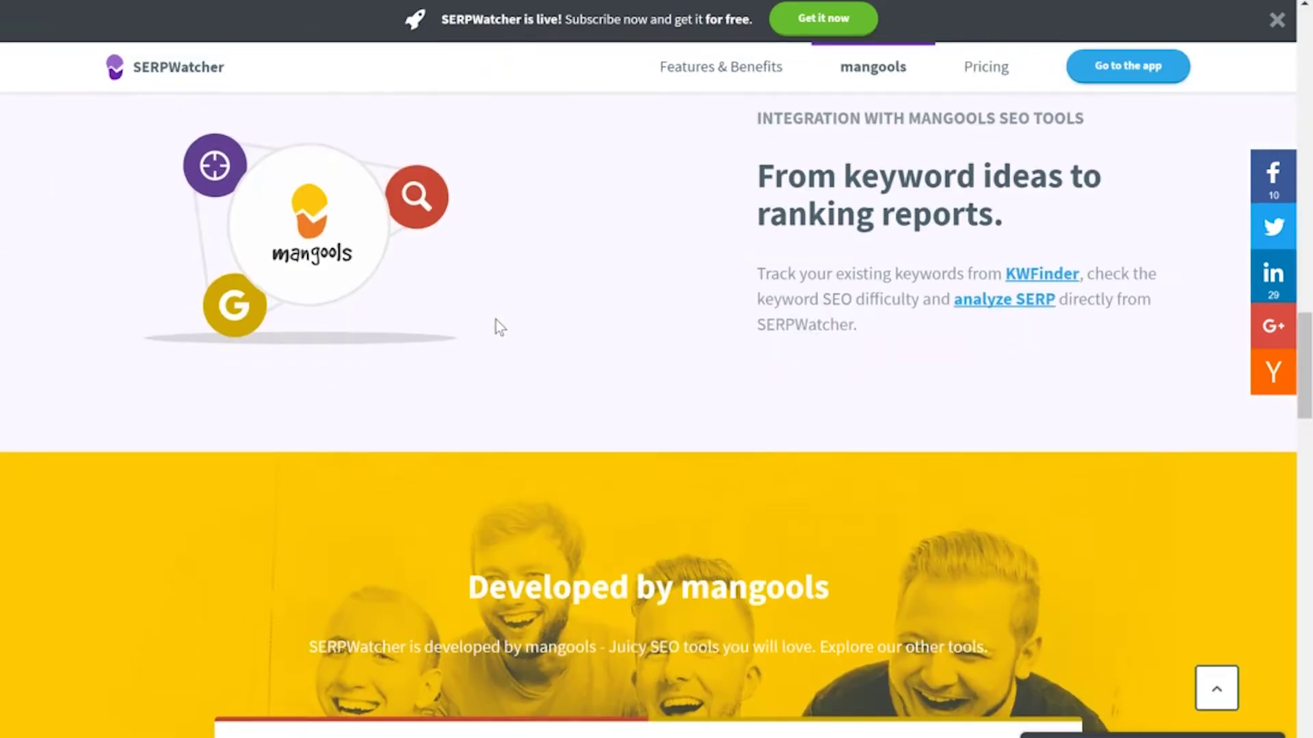
scroll(495, 320, up, 6)
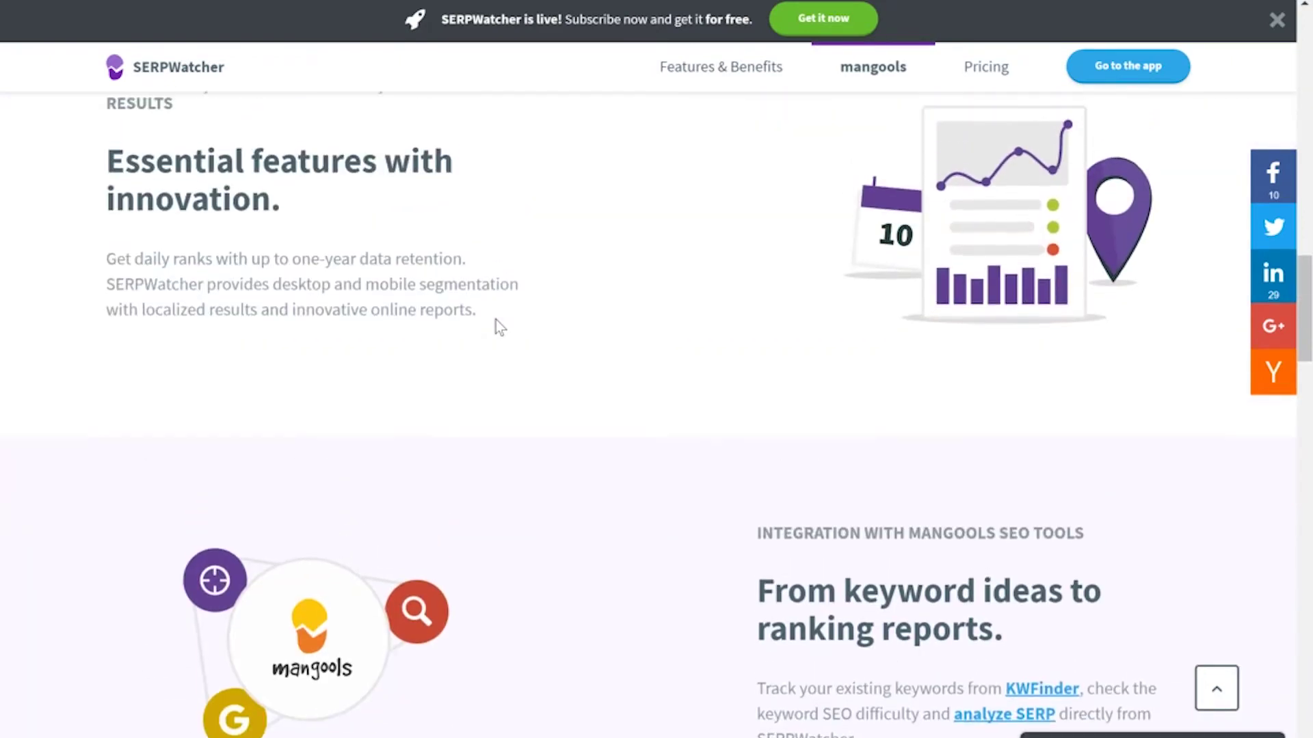
scroll(497, 326, up, 10)
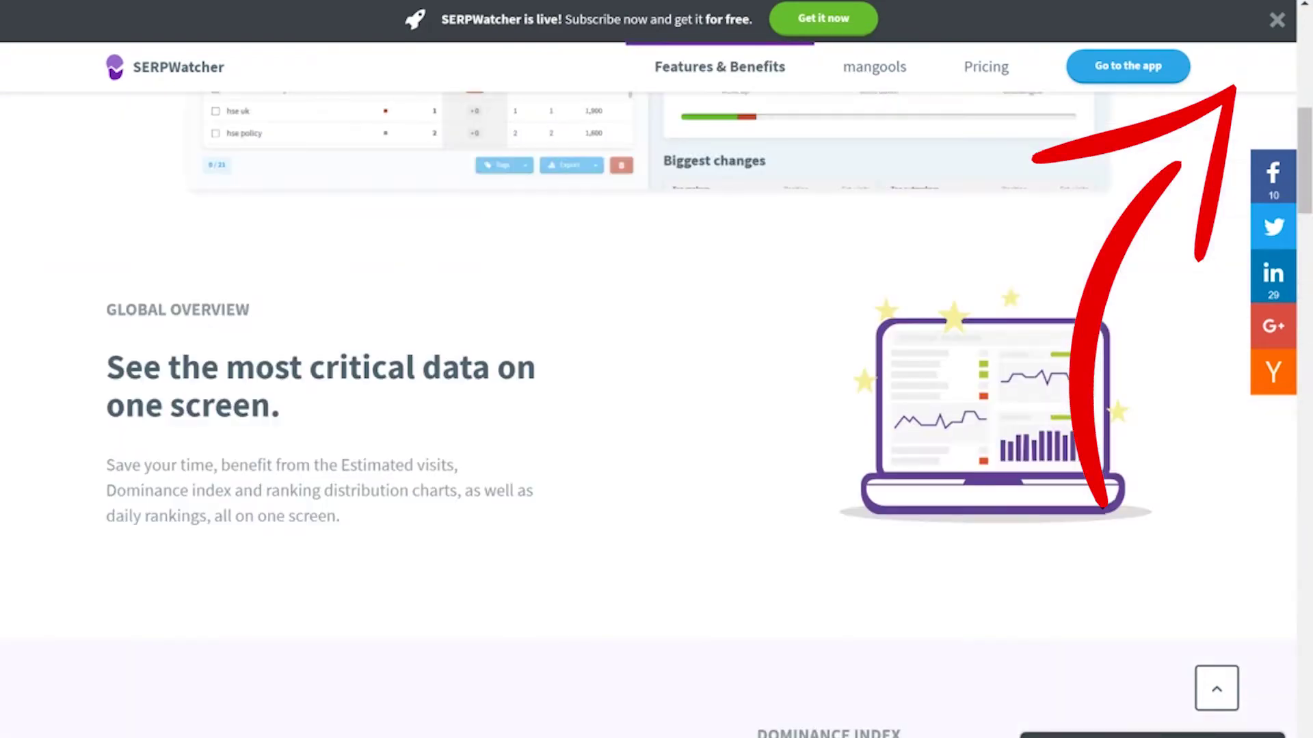
scroll(495, 320, up, 4)
scroll(494, 320, up, 7)
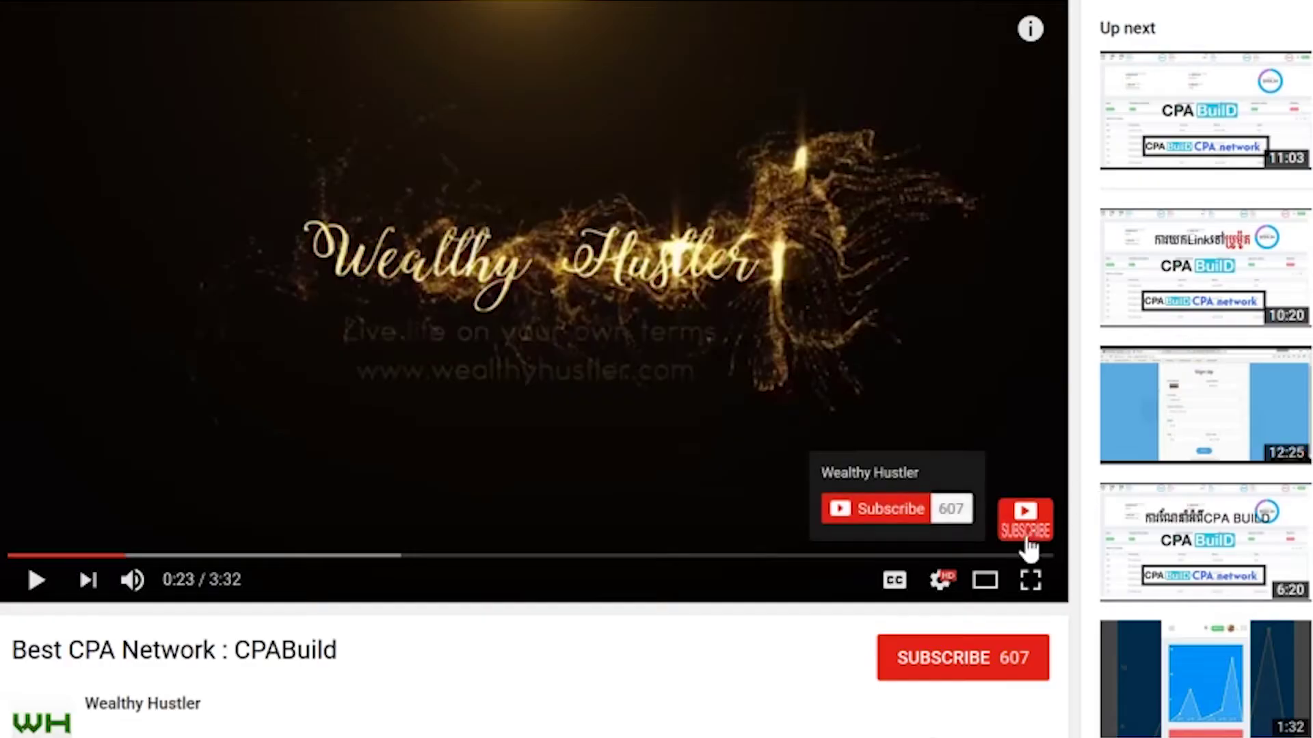
- Subscribe to Wealthy Hustler and save the 'Send me all notifications' bell preference
click(985, 661)
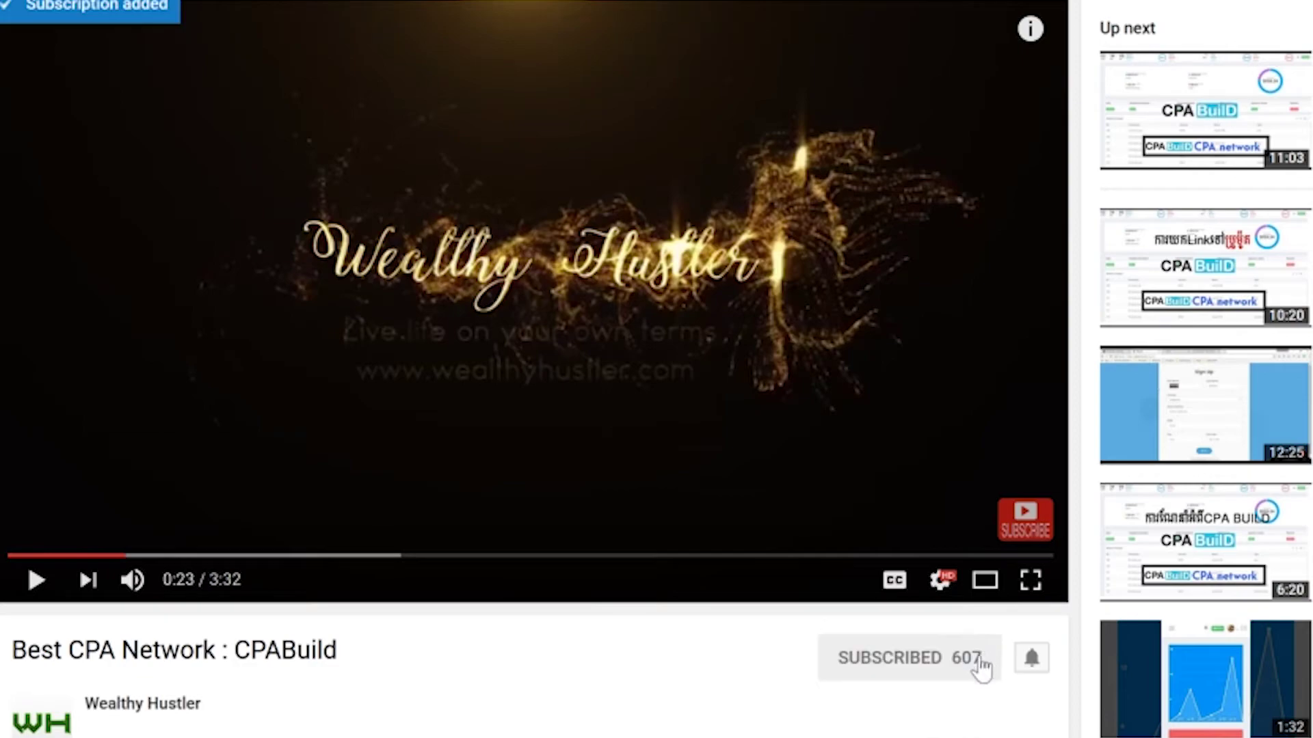
click(1031, 660)
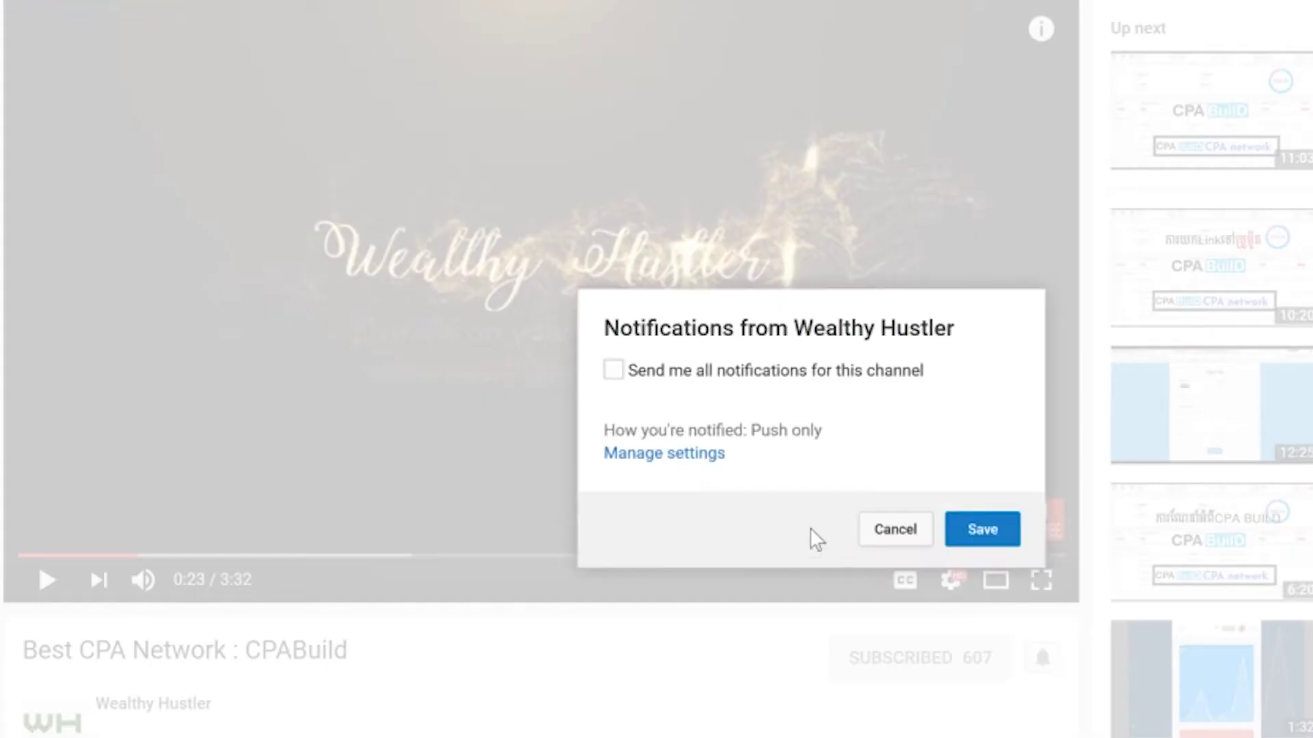
click(614, 370)
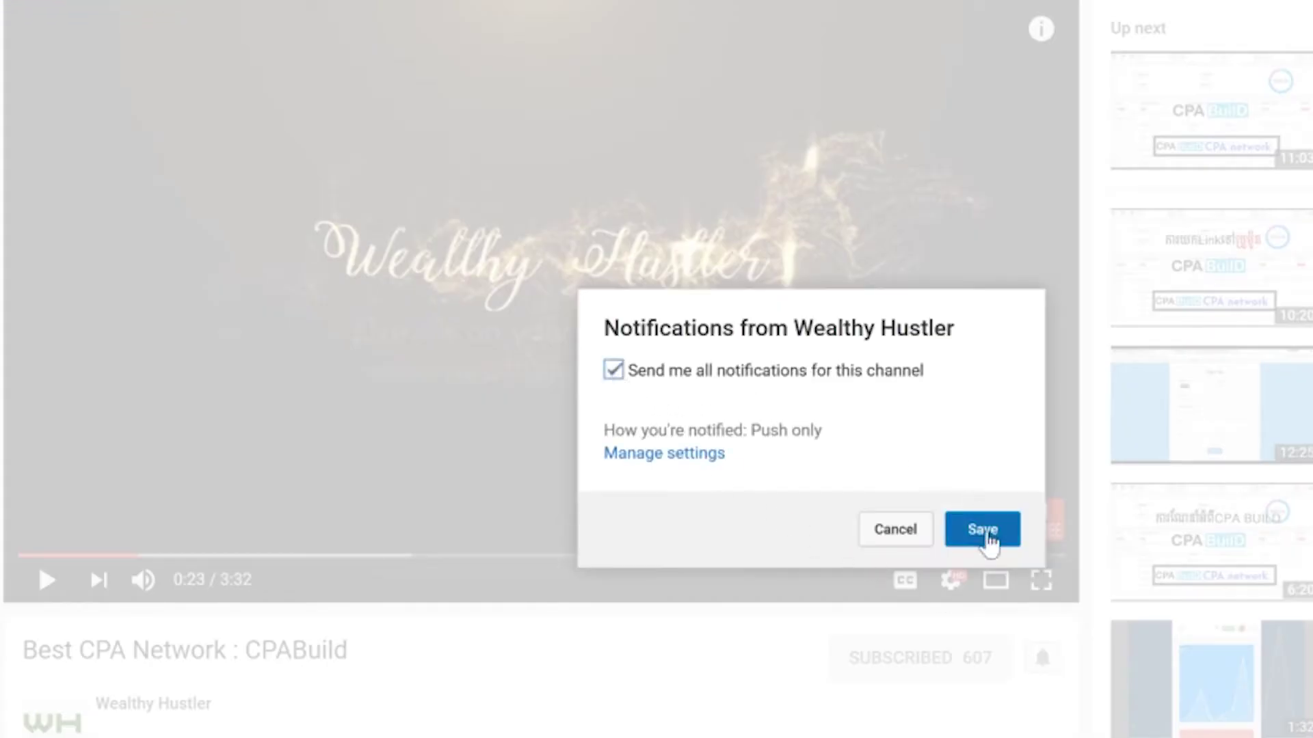
click(987, 538)
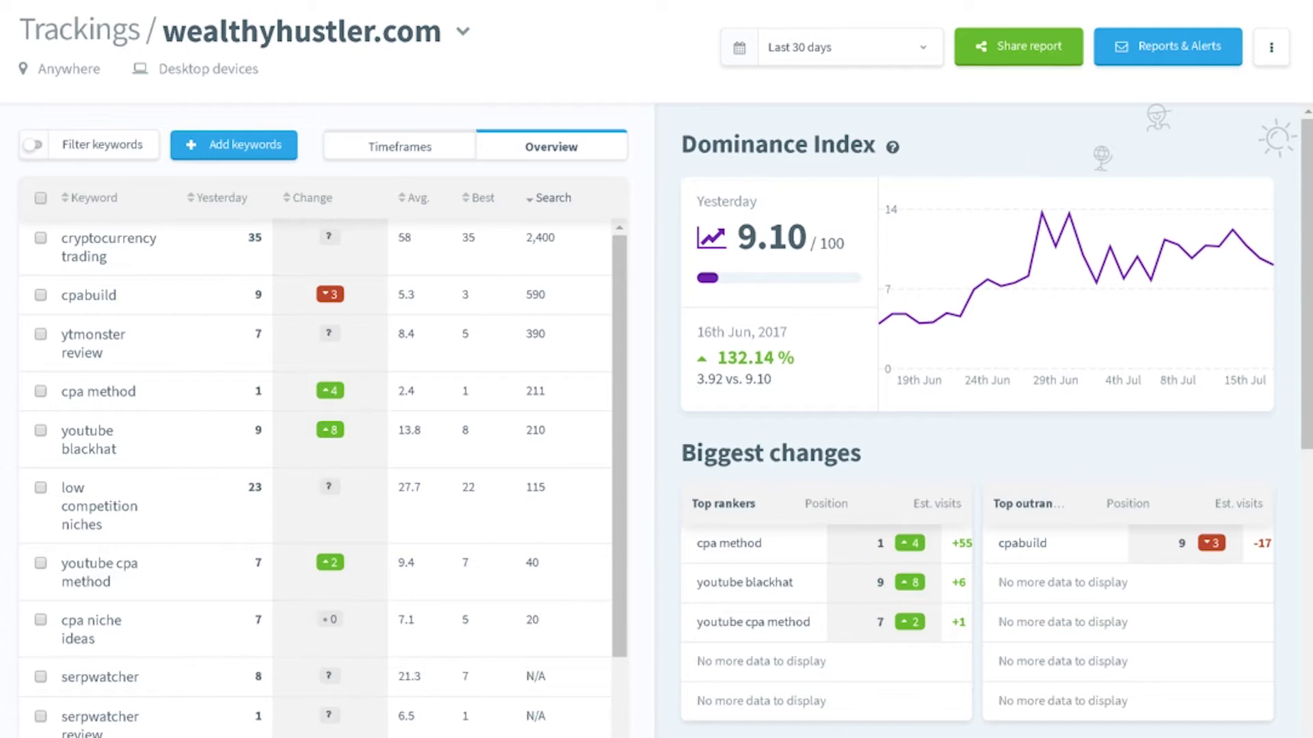
drag(680, 147, 882, 147)
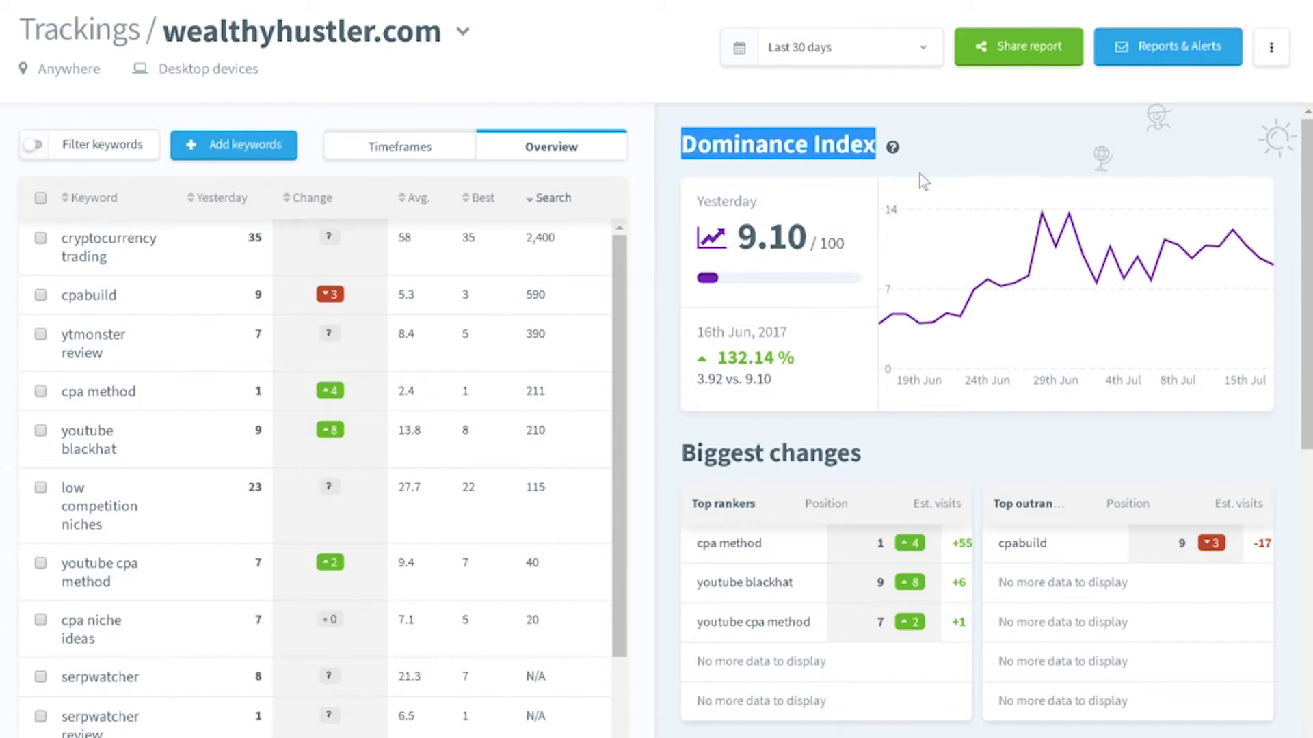
scroll(841, 381, down, 8)
drag(681, 410, 985, 410)
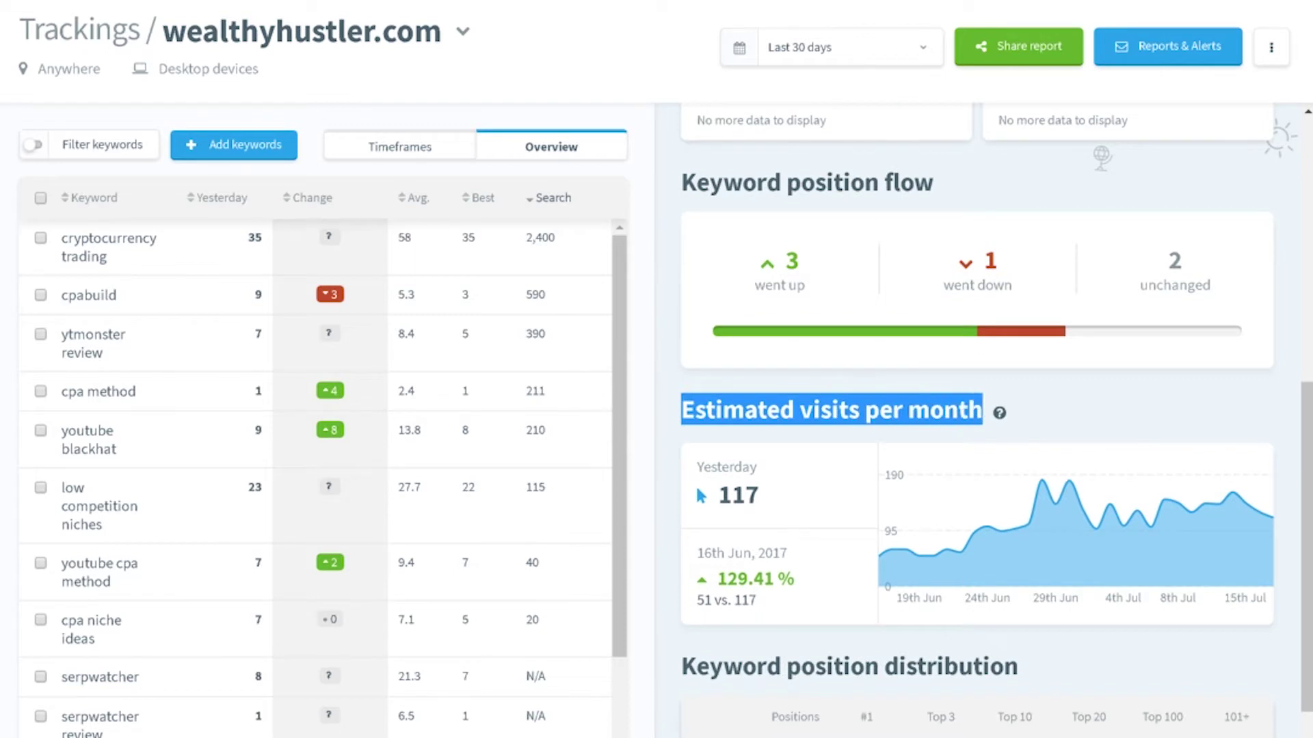
scroll(829, 287, up, 8)
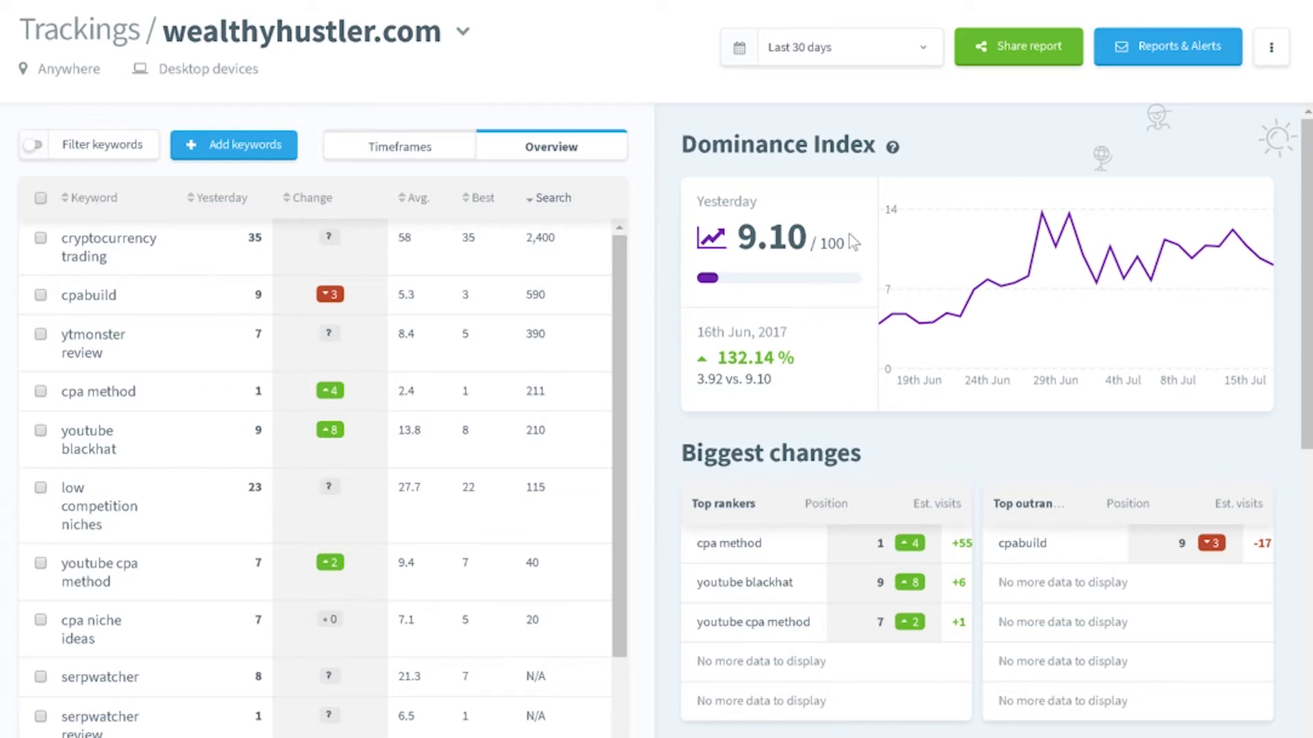
double_click(832, 243)
drag(737, 238, 757, 238)
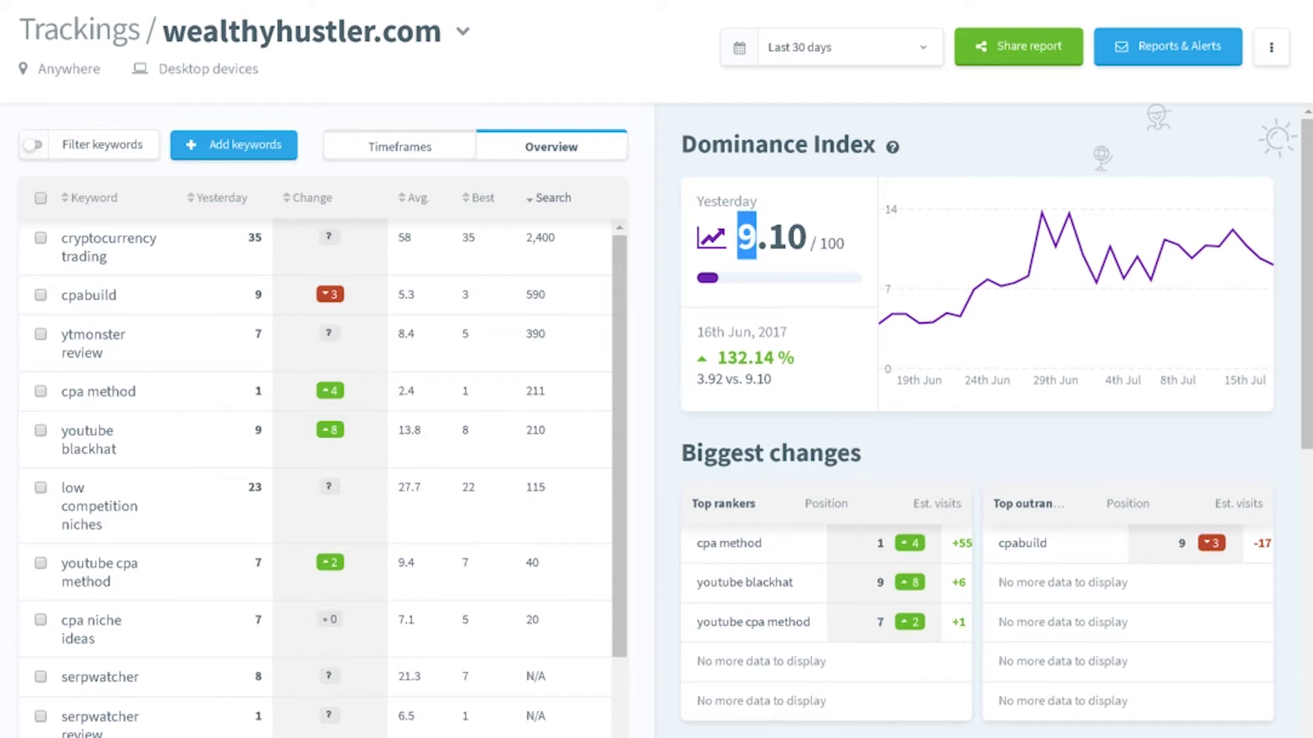
click(838, 350)
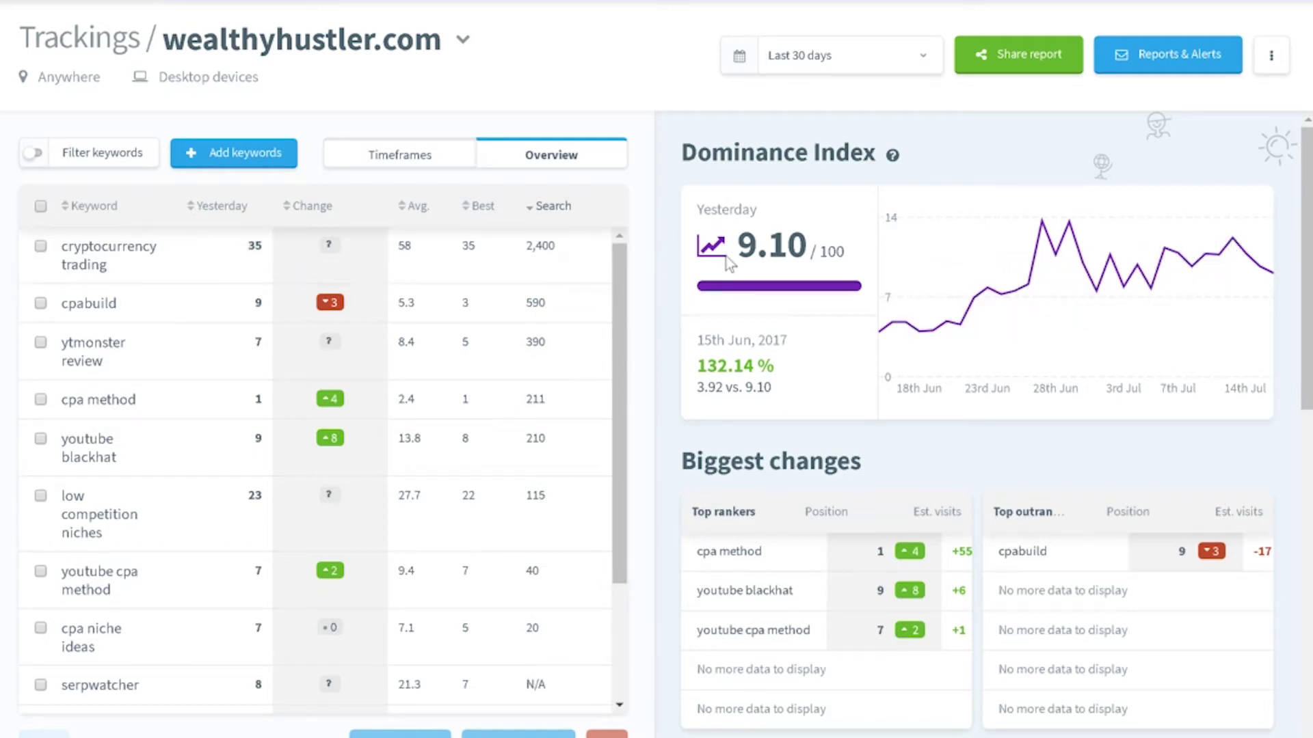
- Scroll to the Estimated visits per month chart and highlight its heading
mouse_move(1135, 239)
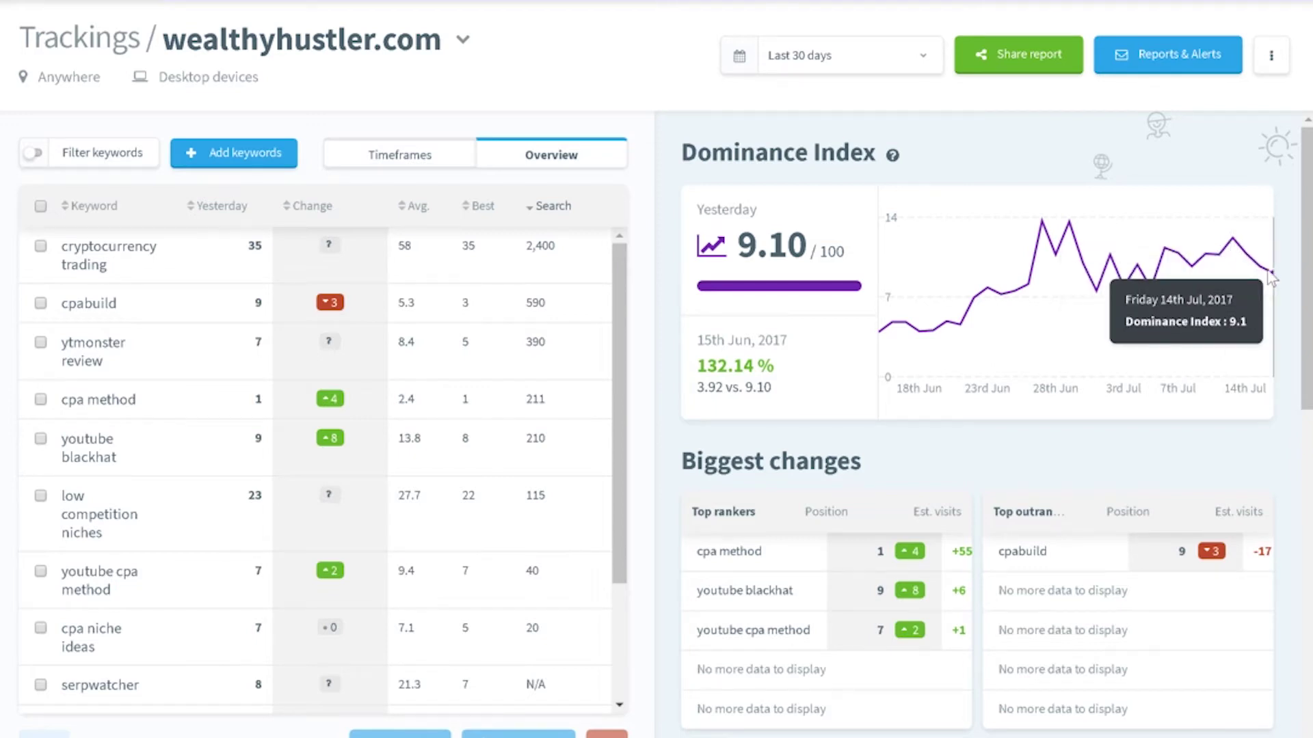
scroll(1270, 276, down, 8)
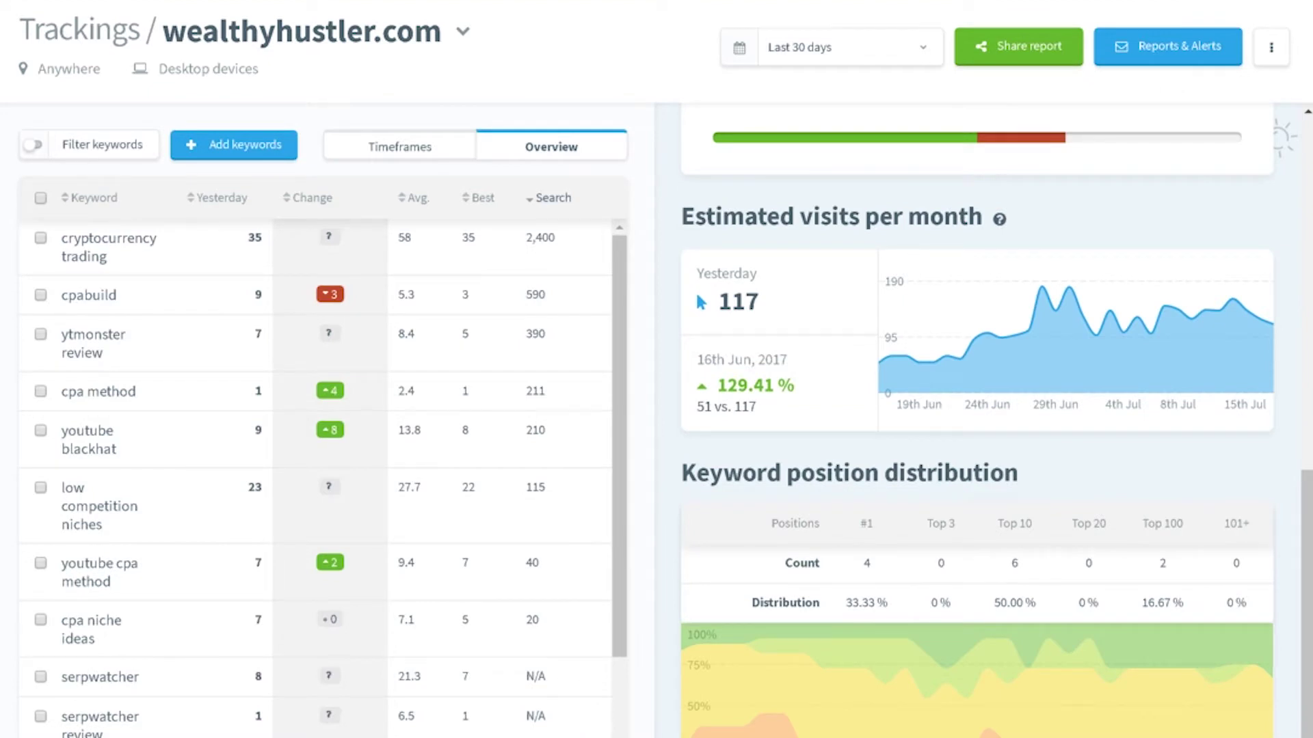
drag(680, 216, 1070, 237)
click(1070, 237)
- Open the cpa method keyword details and highlight its estimated visits figure 71
mouse_move(880, 359)
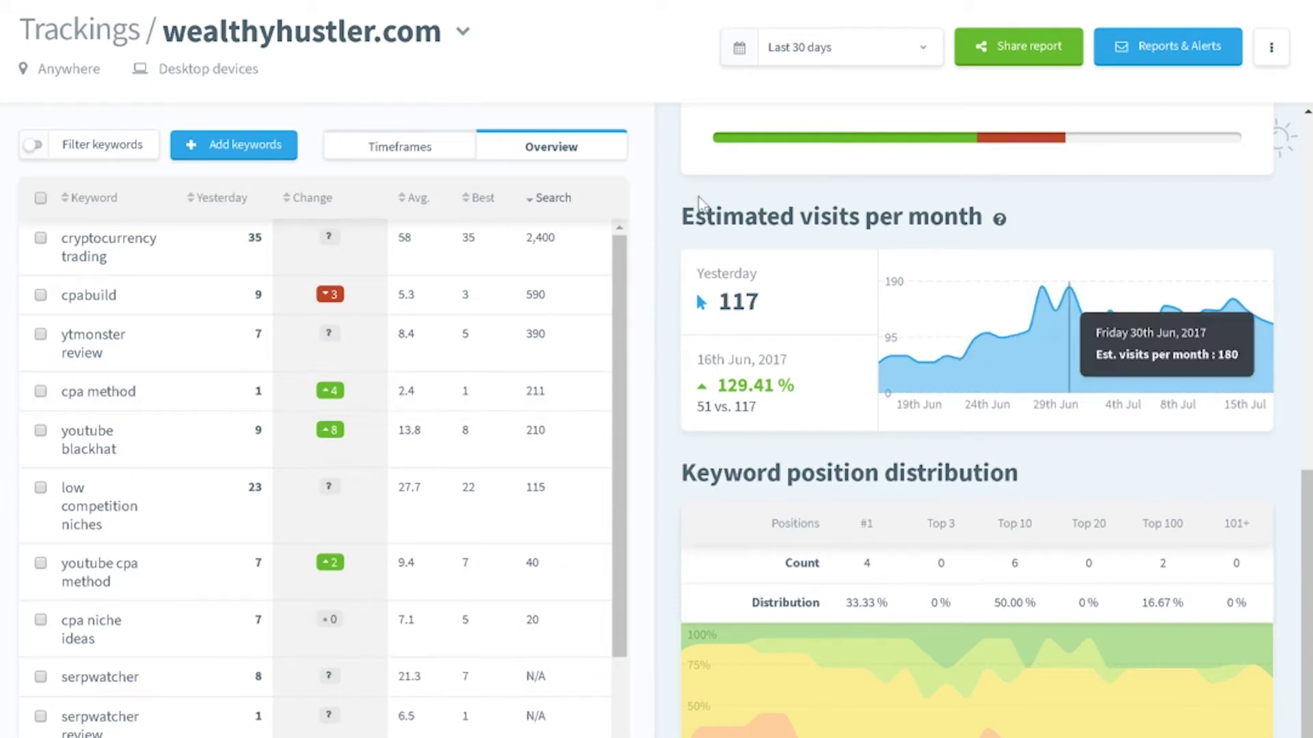
click(155, 398)
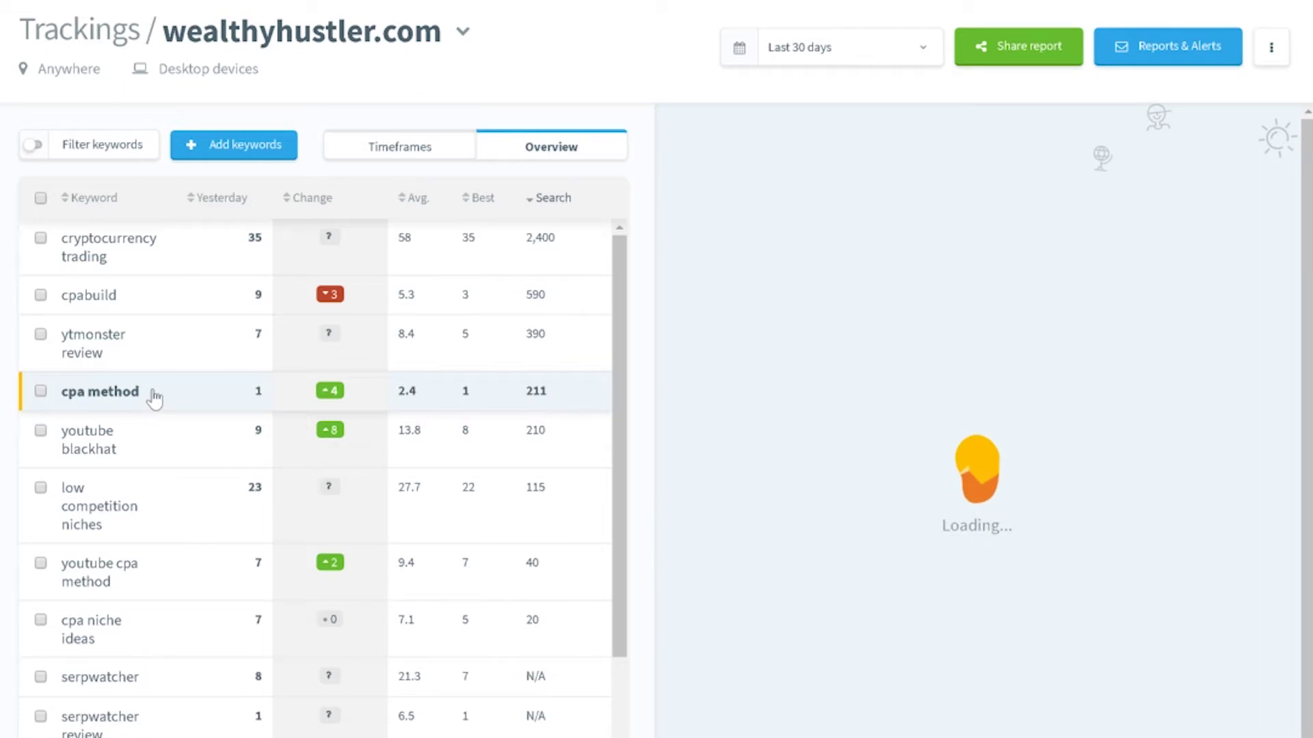
double_click(1053, 534)
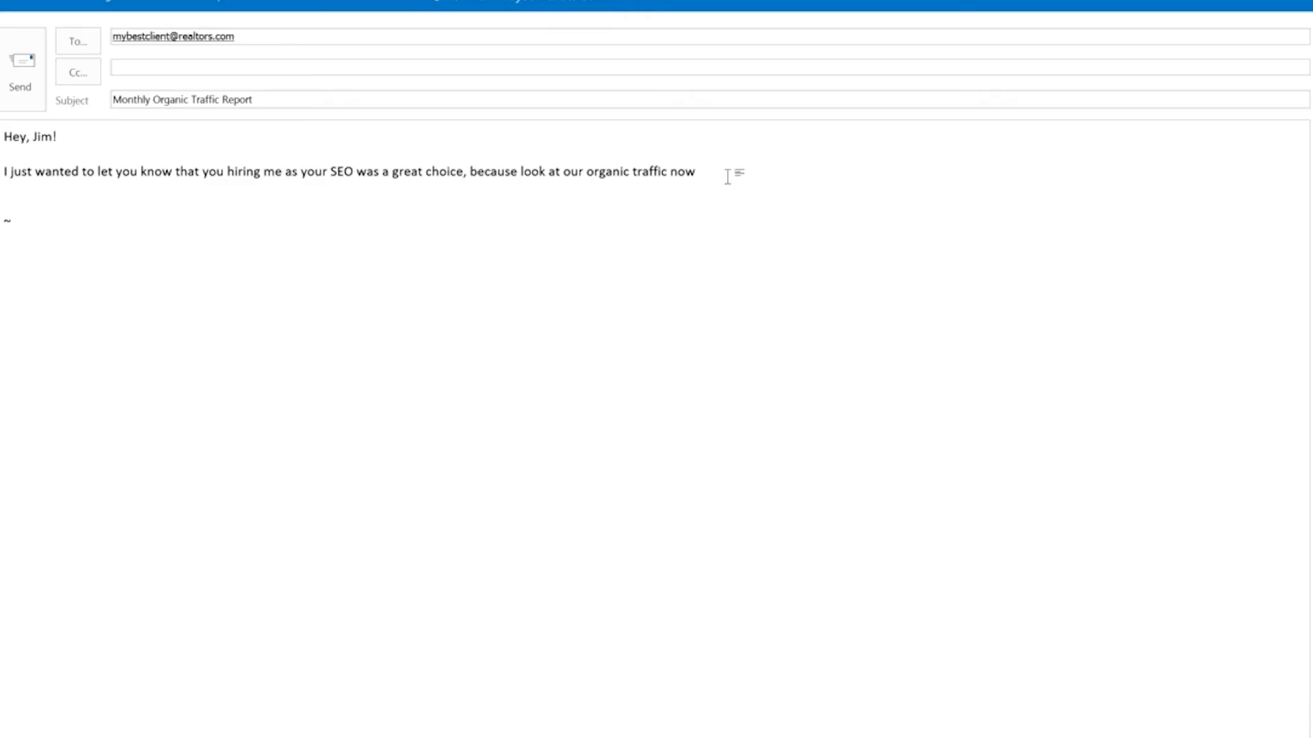
- Add '!' after 'now', paste the visits chart on a new line, and sign with your name
text(!)
key(Return)
key(ctrl+v)
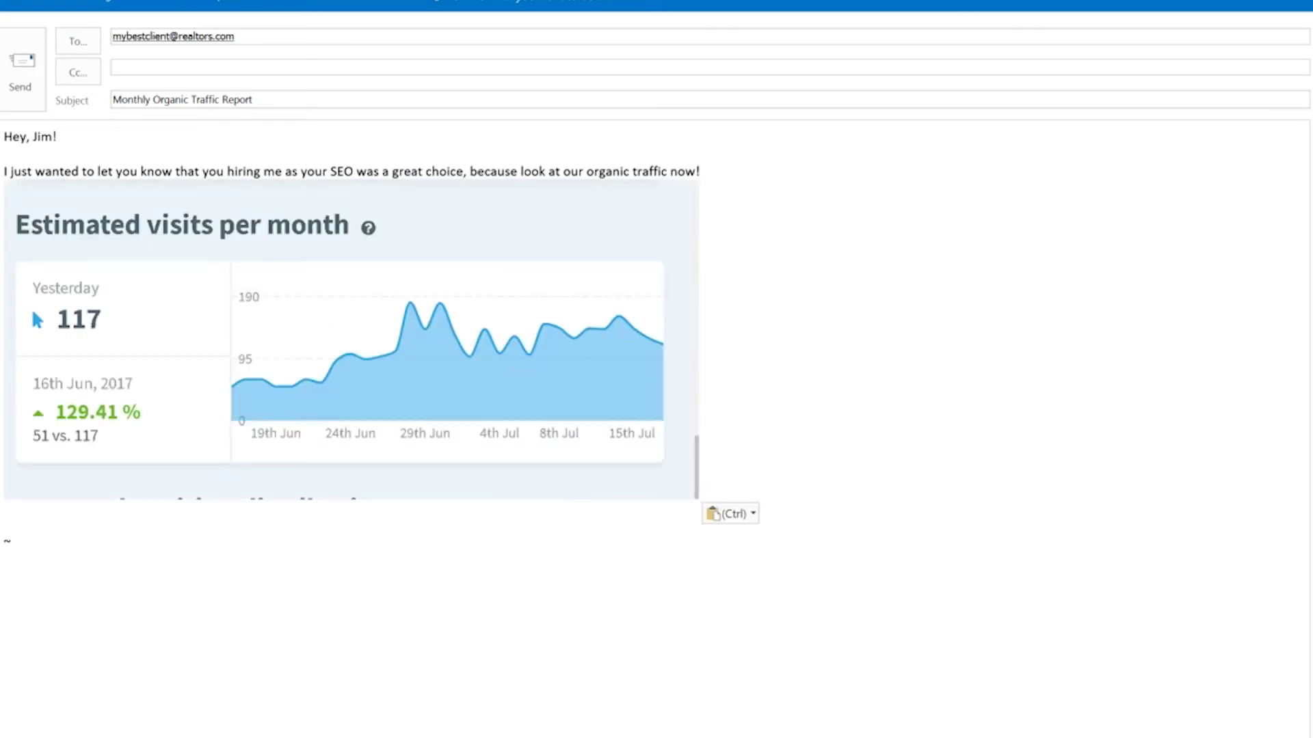
text(Trent)
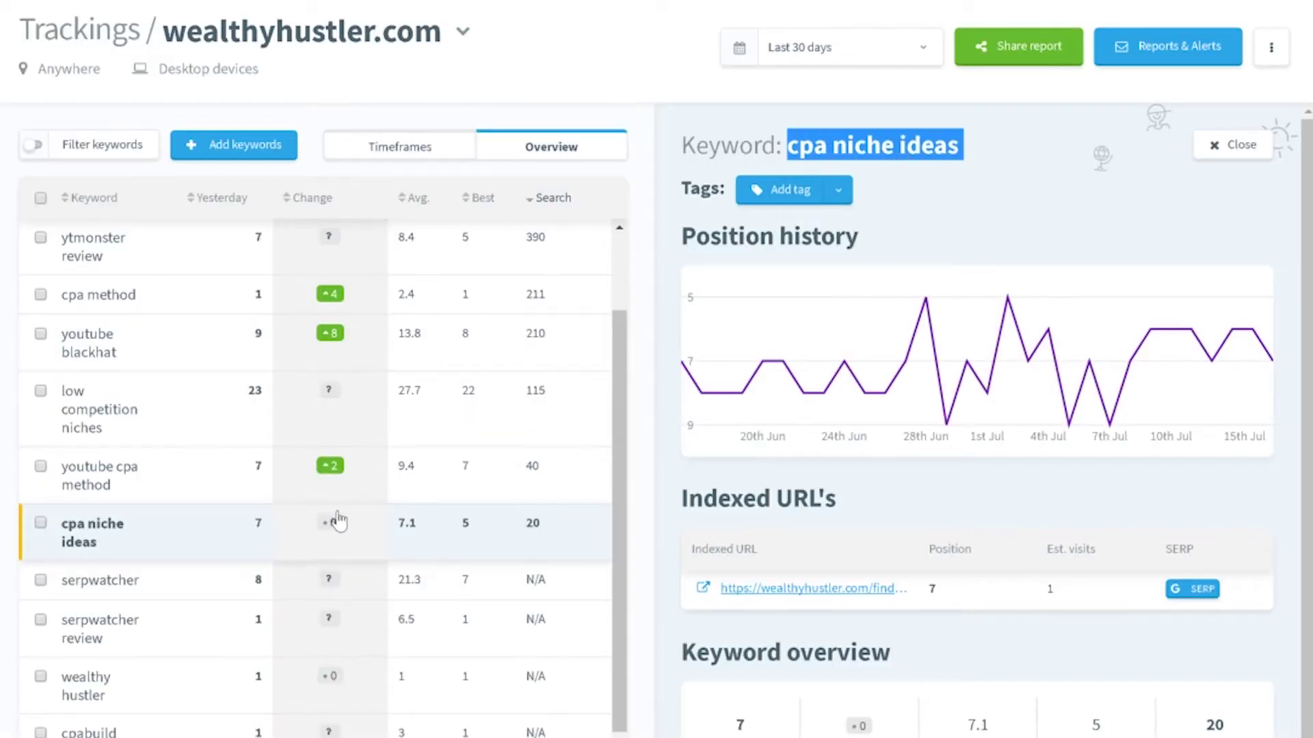
- Open the cpa method details and highlight its title and indexed URL row with visits
drag(1049, 576, 1070, 592)
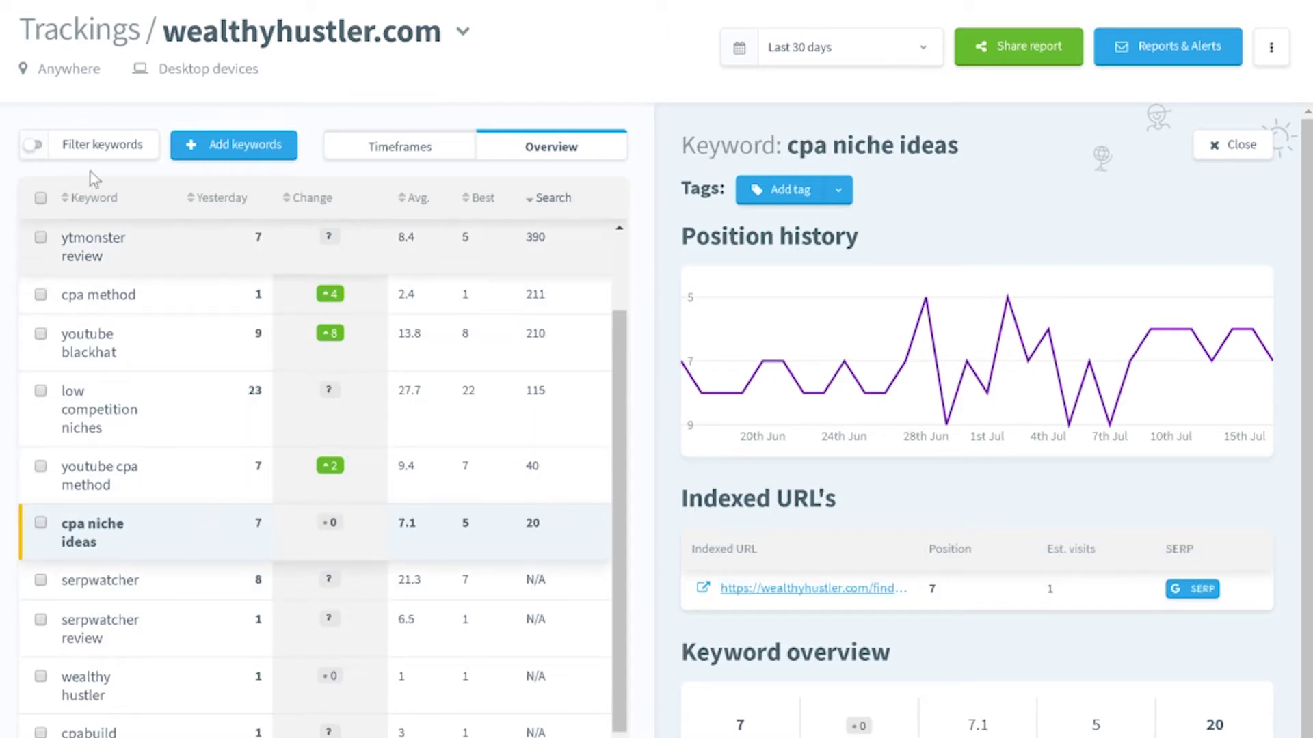
click(157, 313)
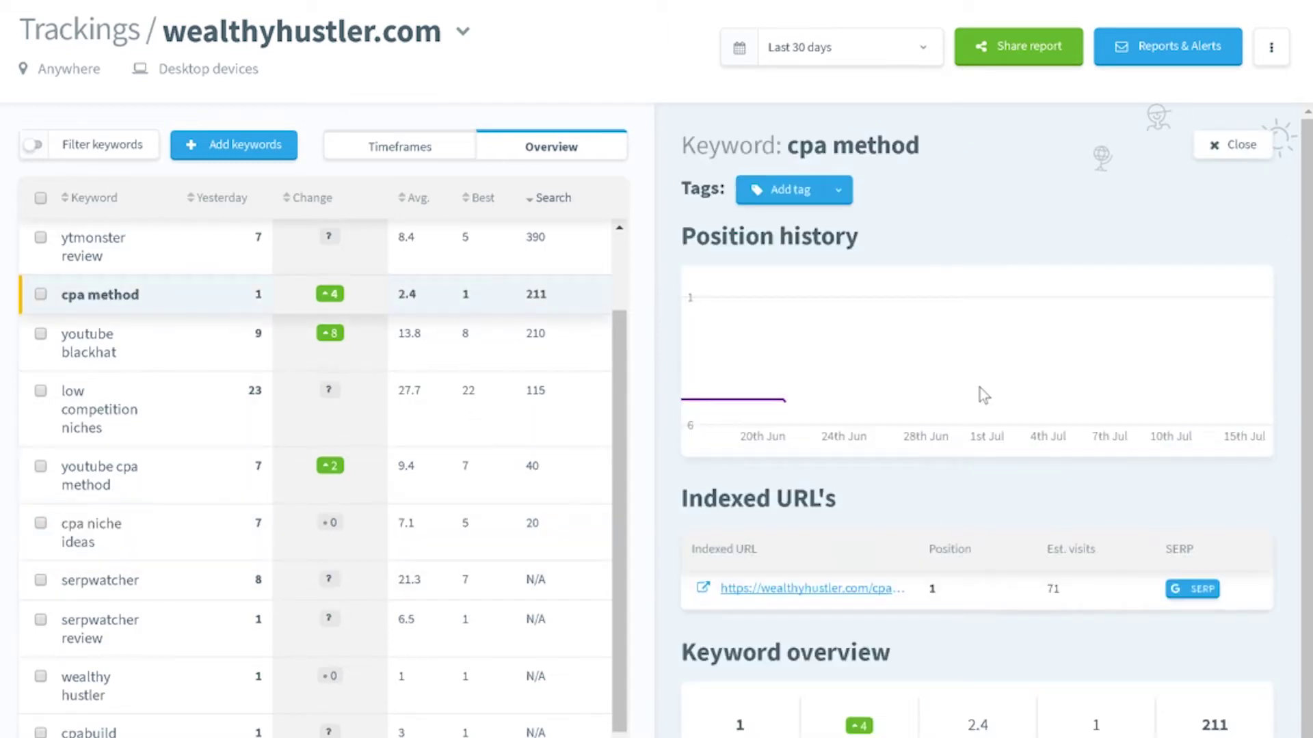
drag(920, 145, 786, 145)
drag(1069, 601, 1047, 549)
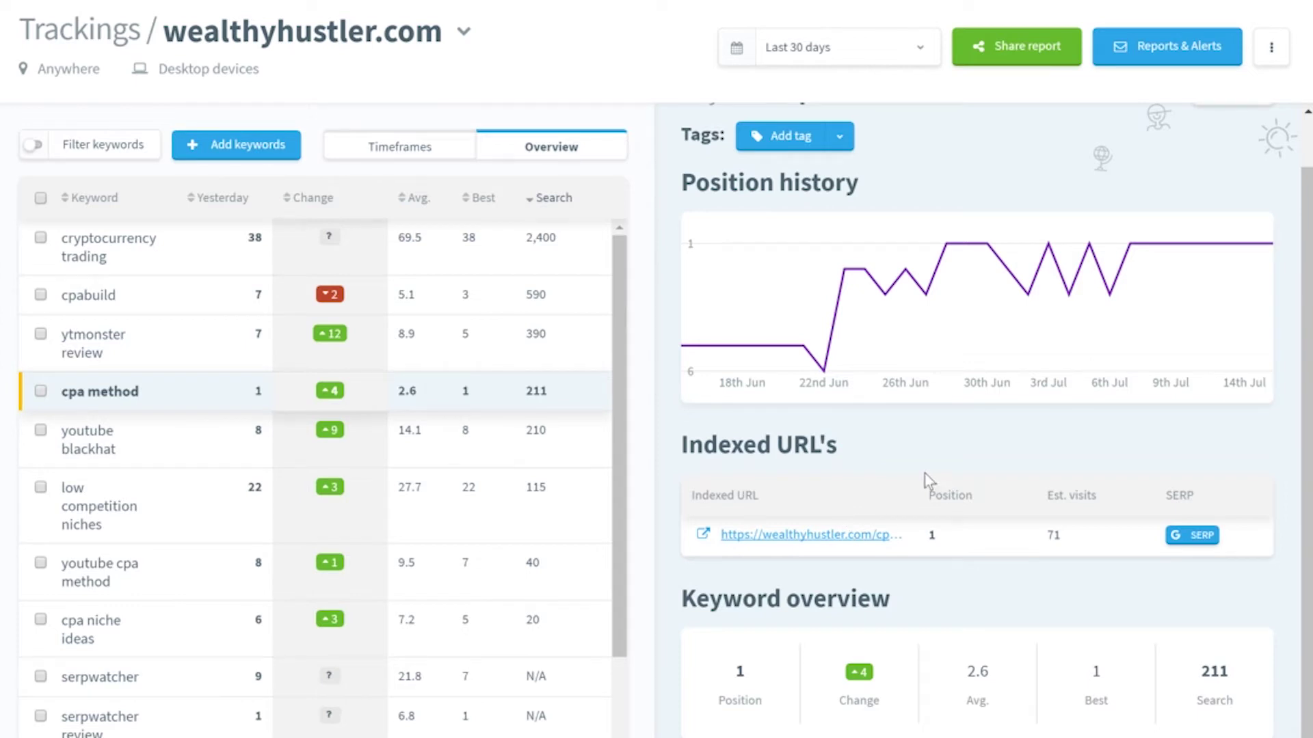
- Highlight cpa method in the table, its 71 estimated visits, and the Biggest changes heading
drag(46, 393, 175, 402)
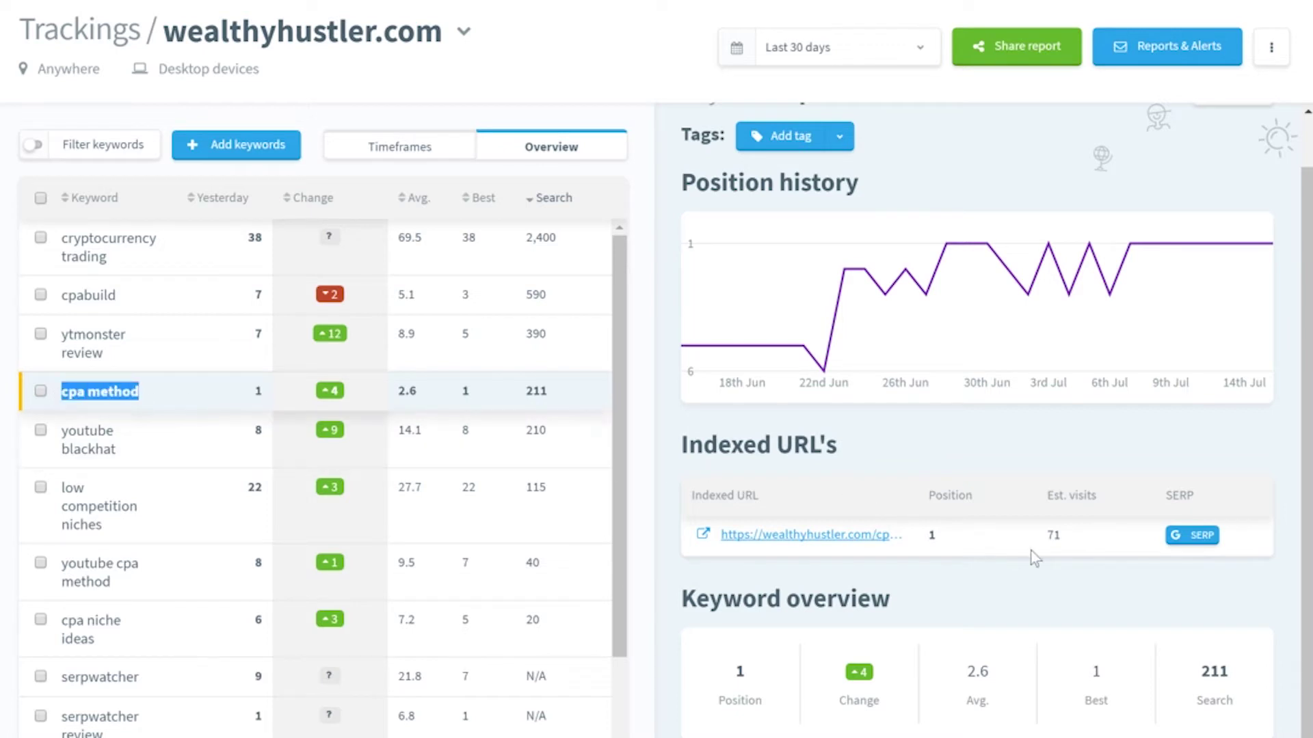
drag(1080, 535, 1043, 535)
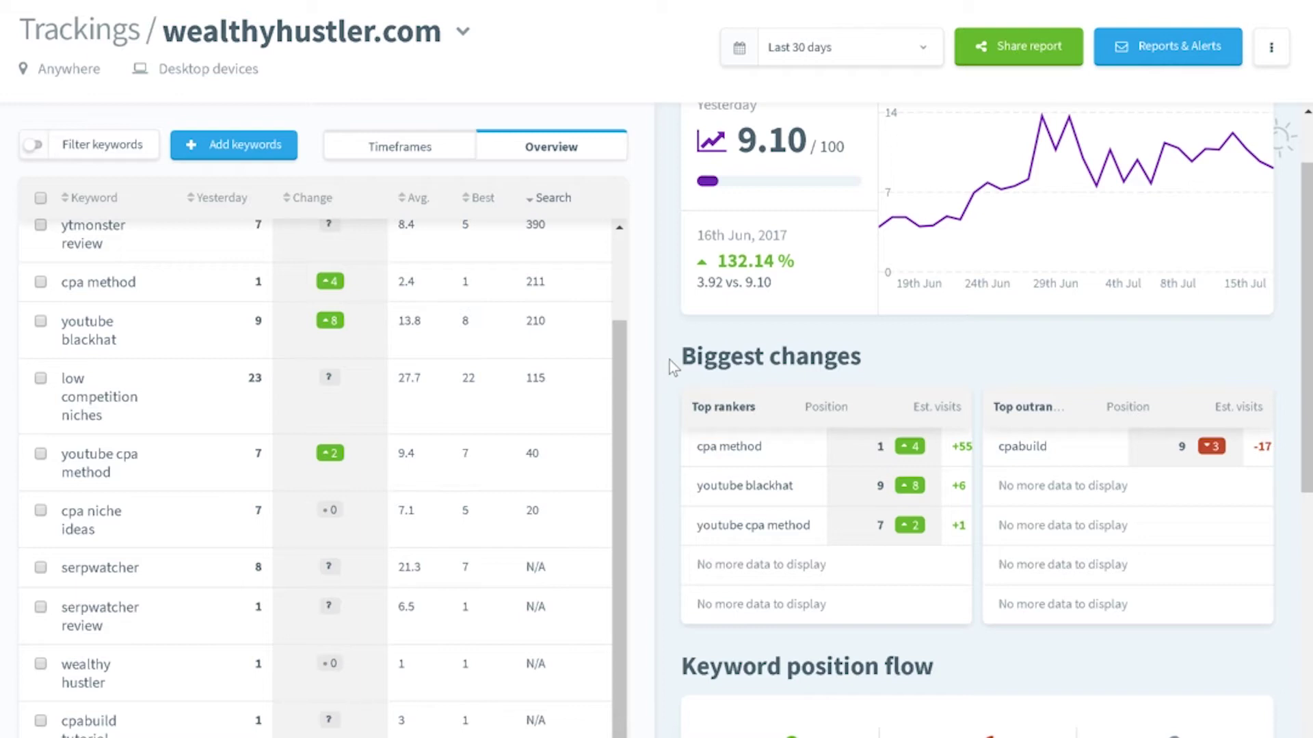
drag(670, 359, 861, 360)
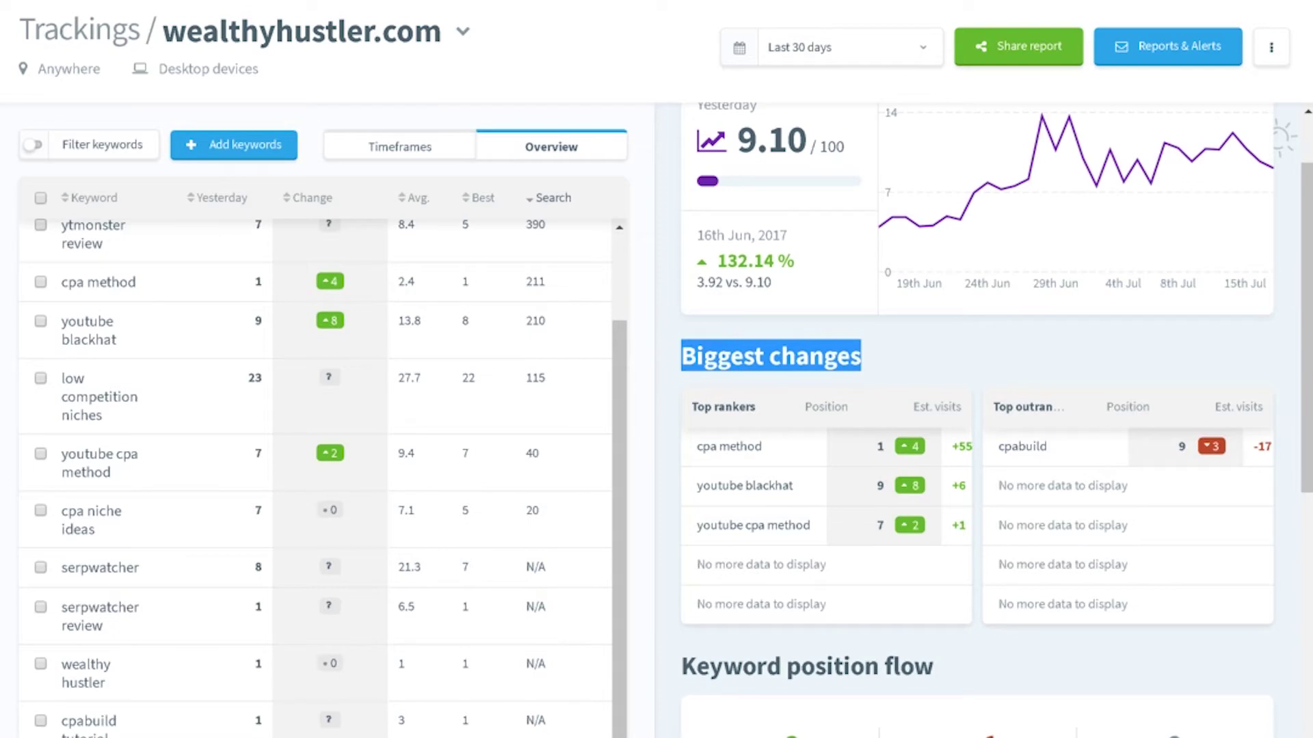
scroll(862, 359, down, 4)
drag(678, 377, 938, 376)
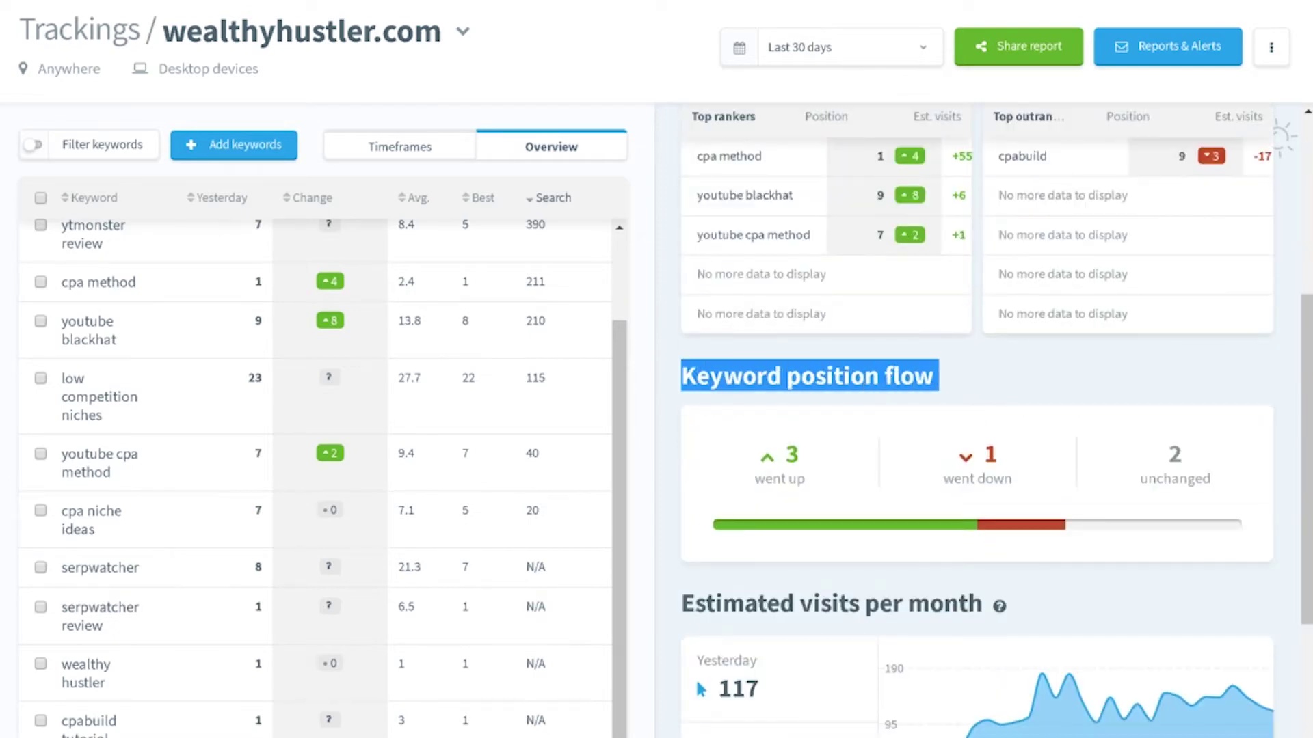
scroll(938, 376, down, 5)
drag(679, 486, 1017, 487)
scroll(1035, 512, up, 8)
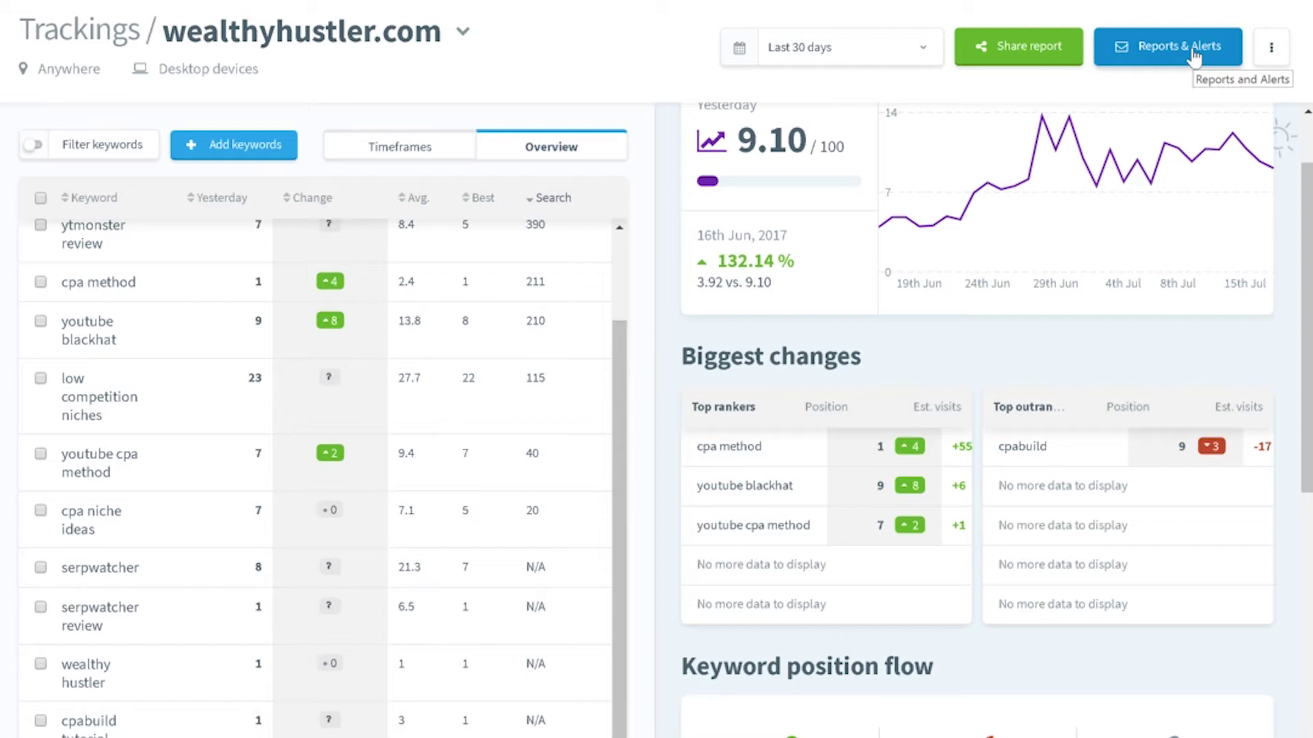
scroll(914, 443, up, 2)
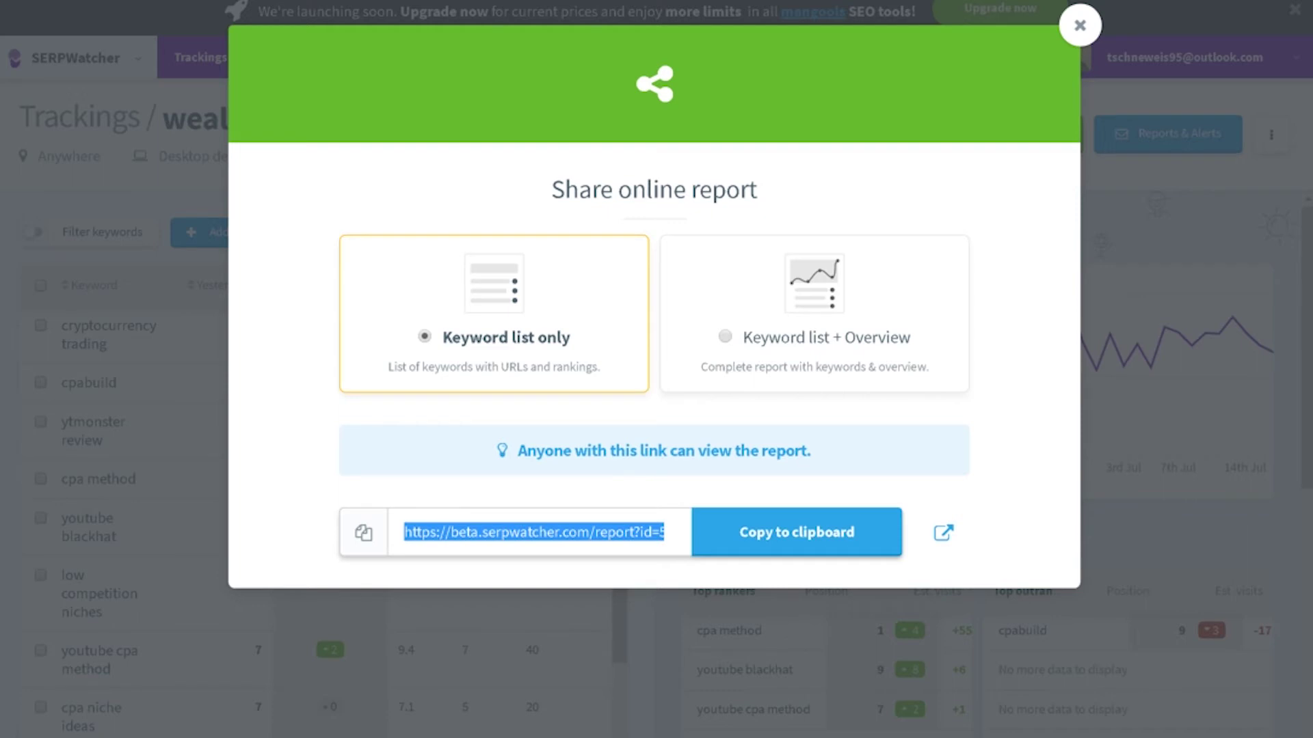
click(875, 271)
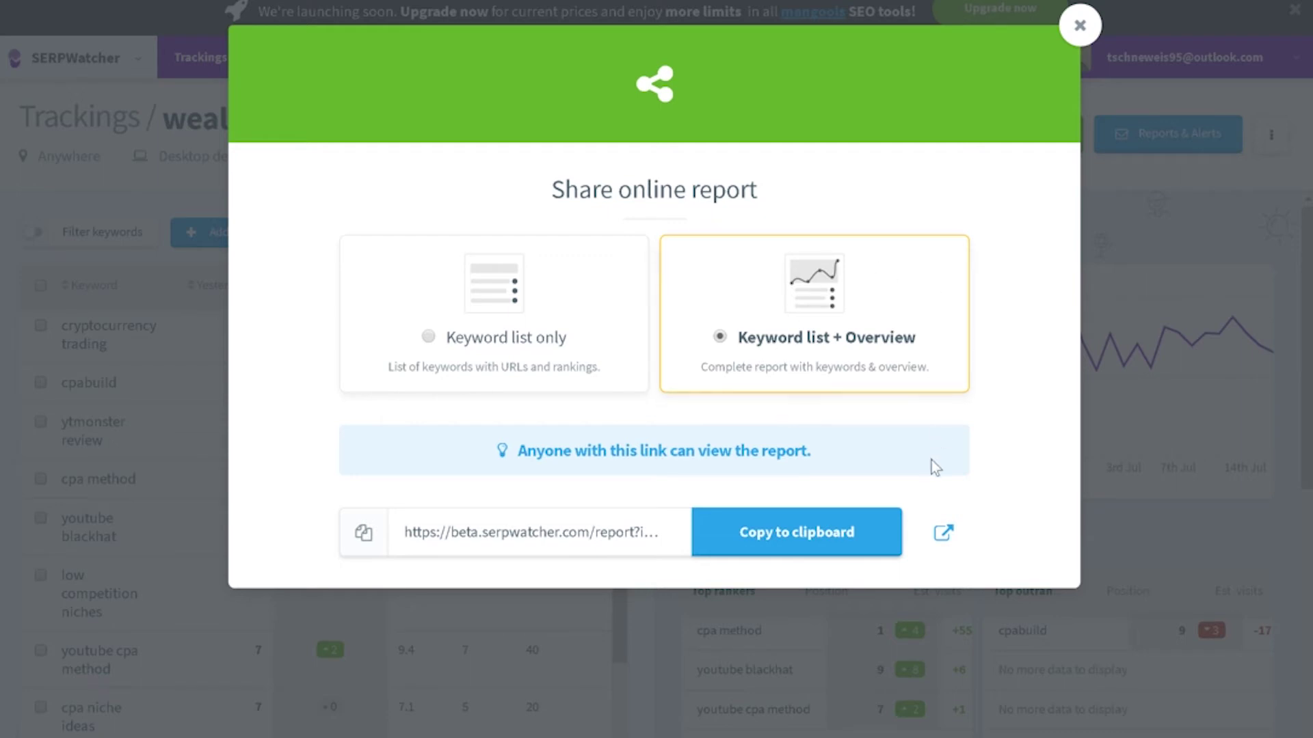
click(502, 306)
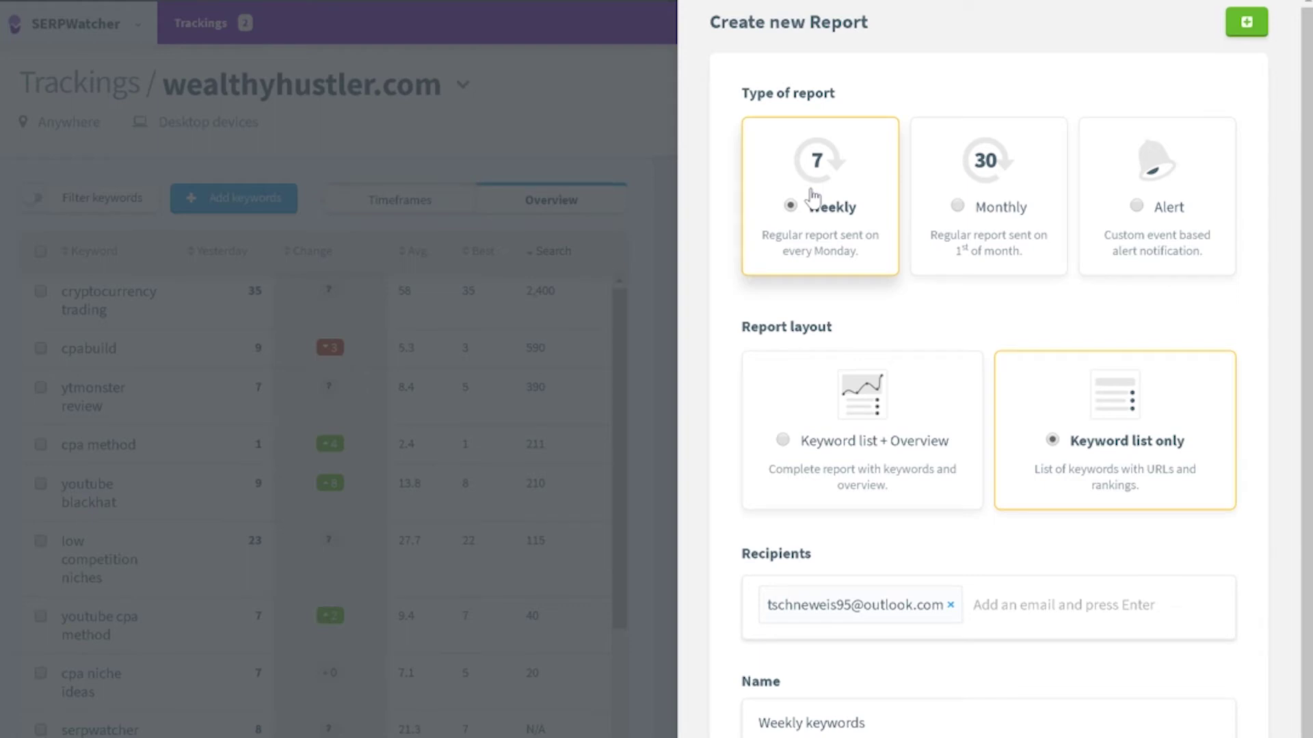
- Switch the report type to Monthly, then Alert to review its checklist, then back to Weekly
click(1005, 223)
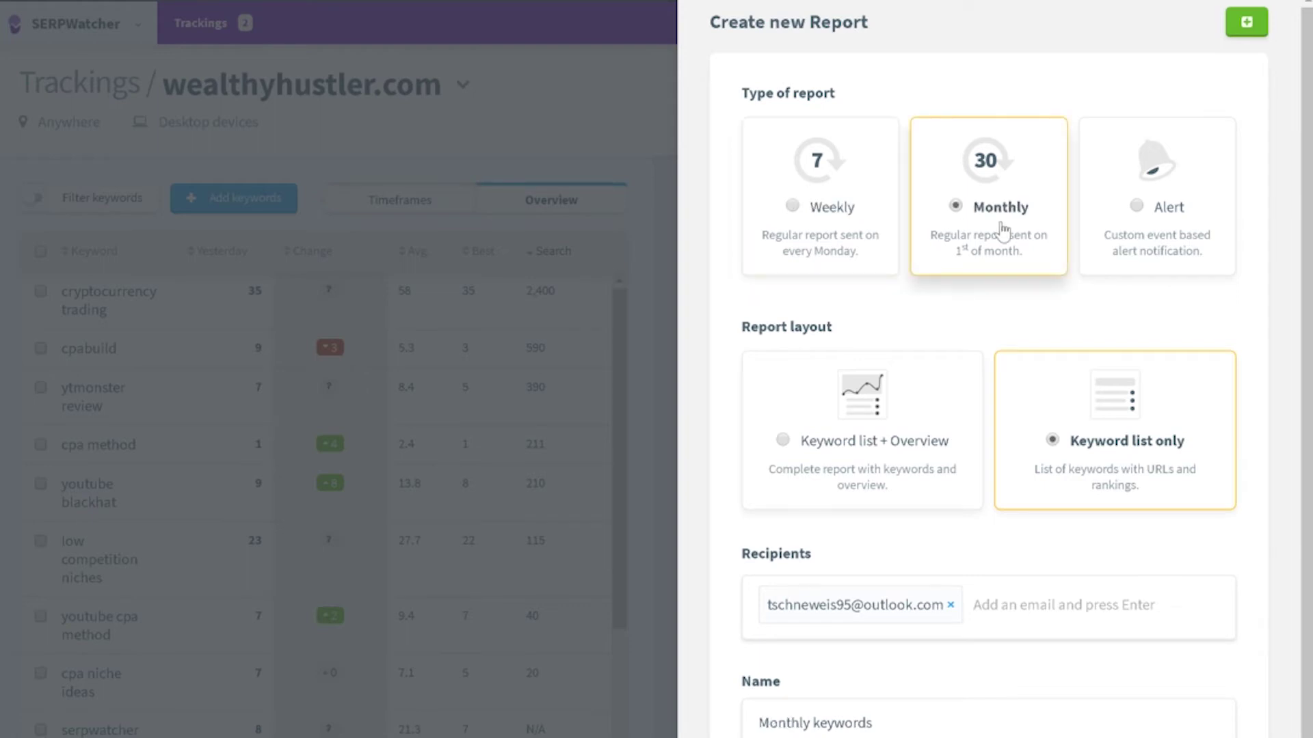
click(1166, 214)
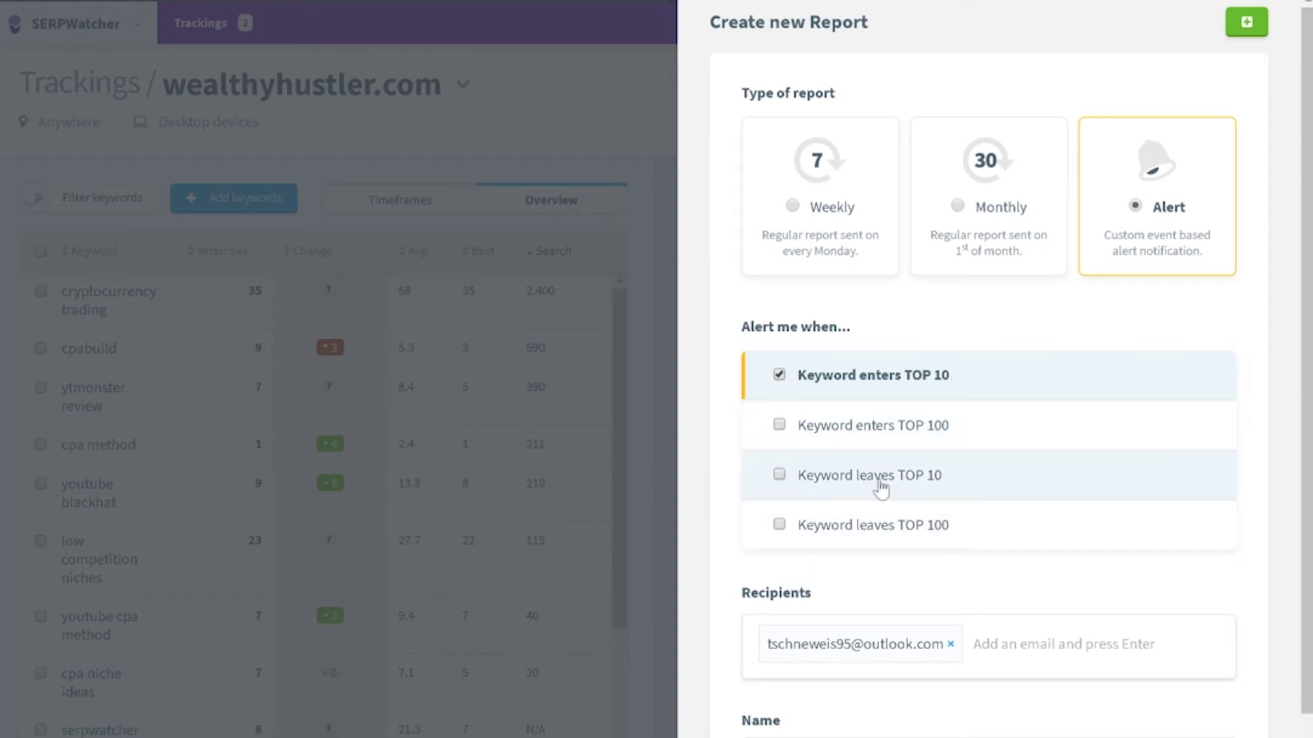
scroll(999, 471, down, 2)
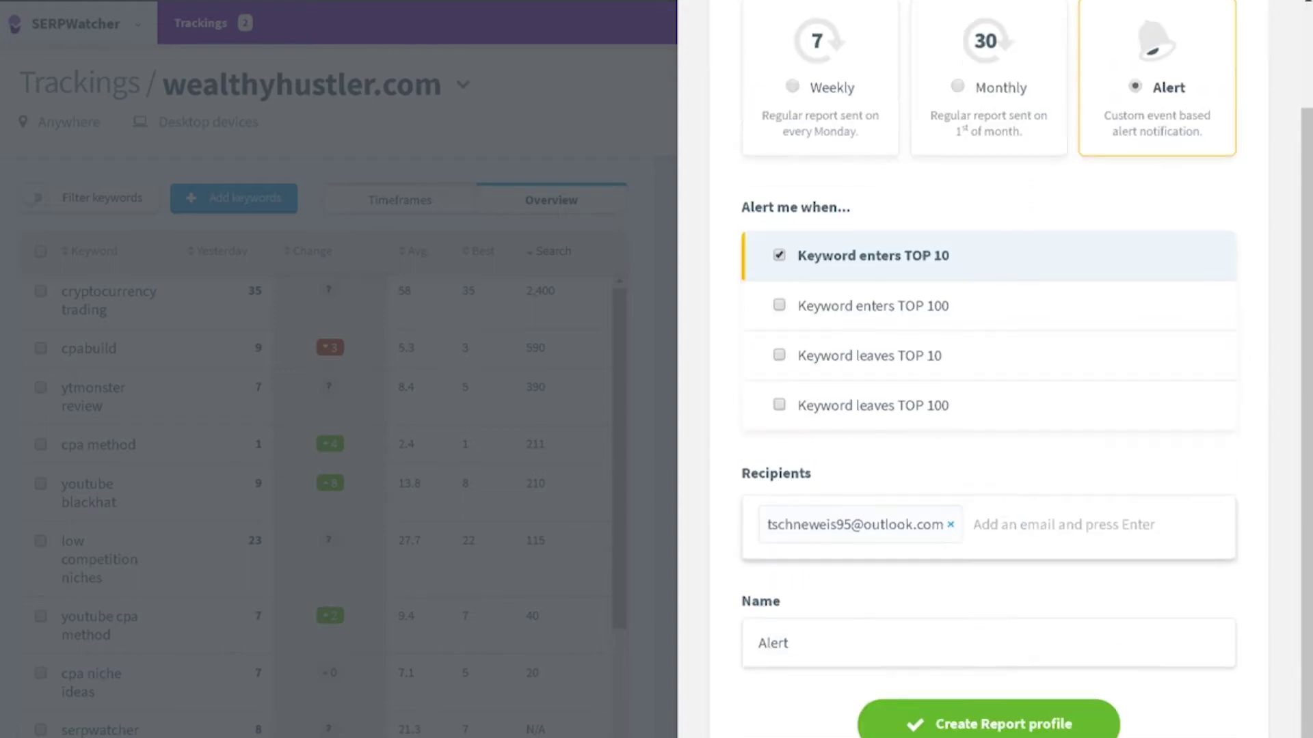
scroll(1031, 466, up, 2)
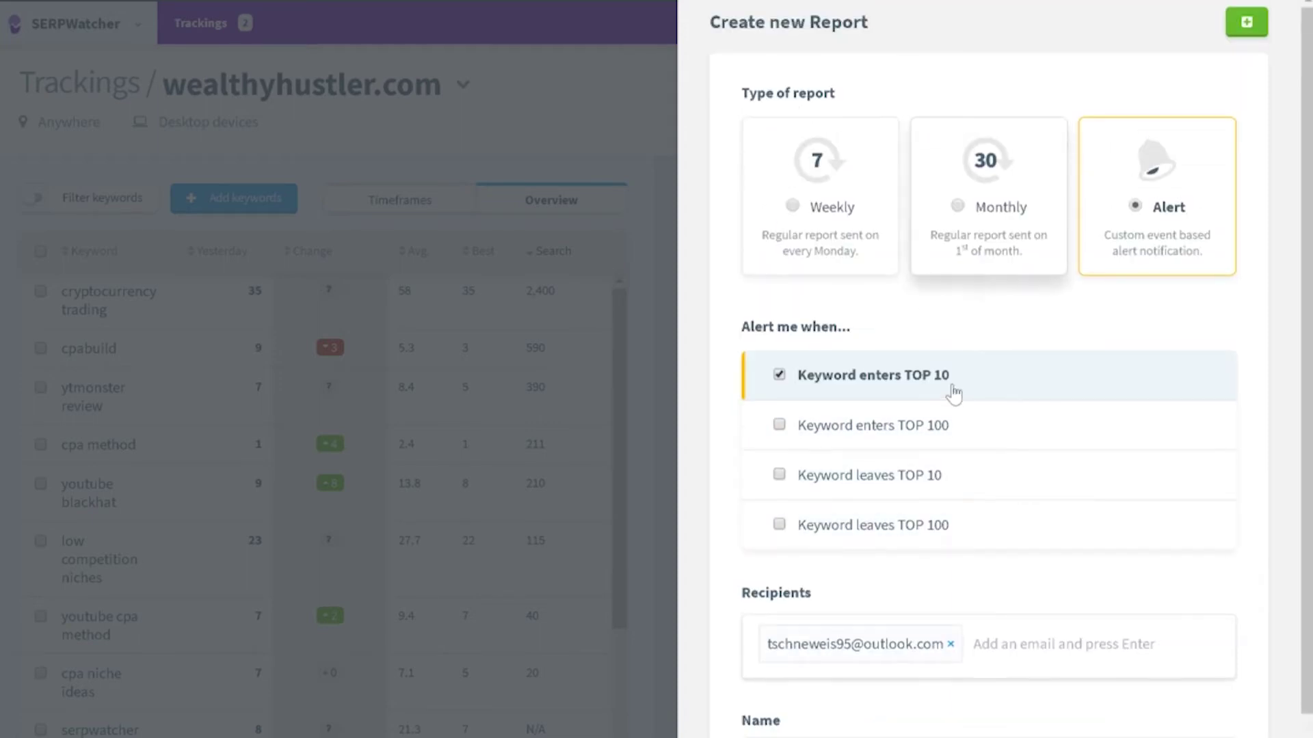
click(831, 207)
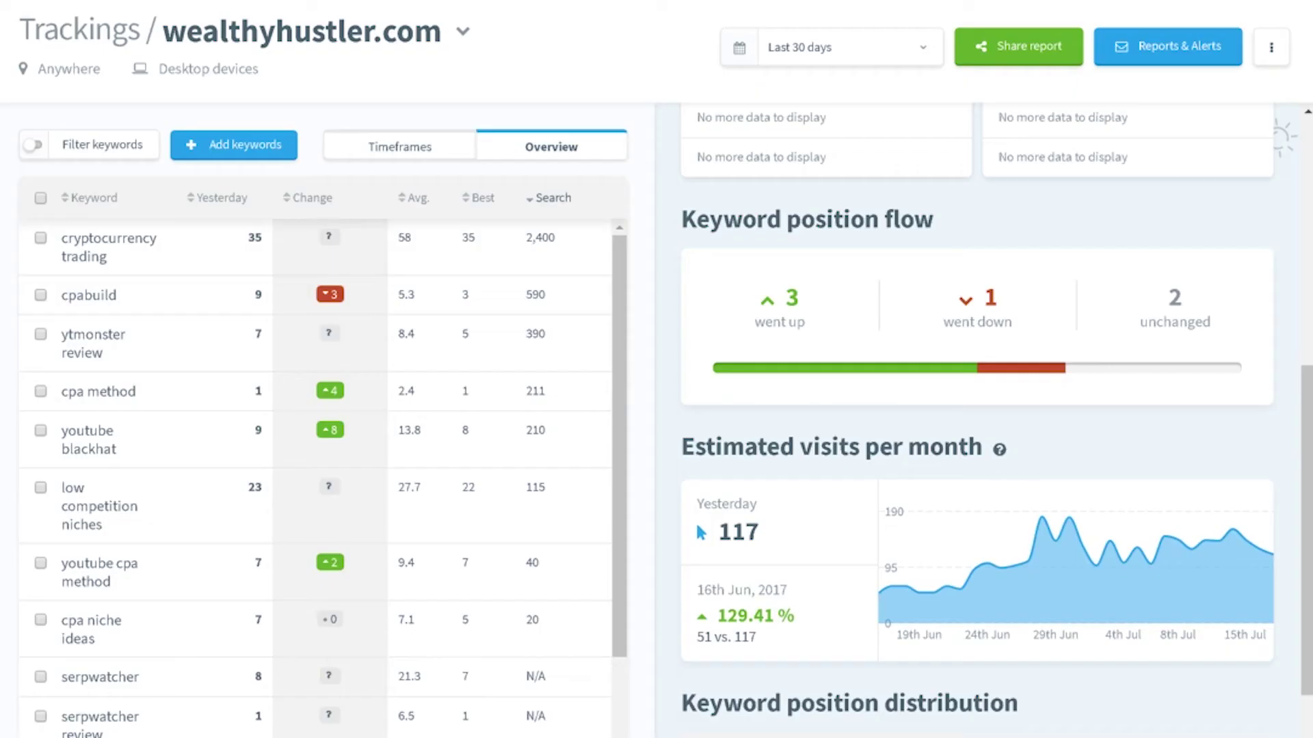
scroll(979, 233, down, 2)
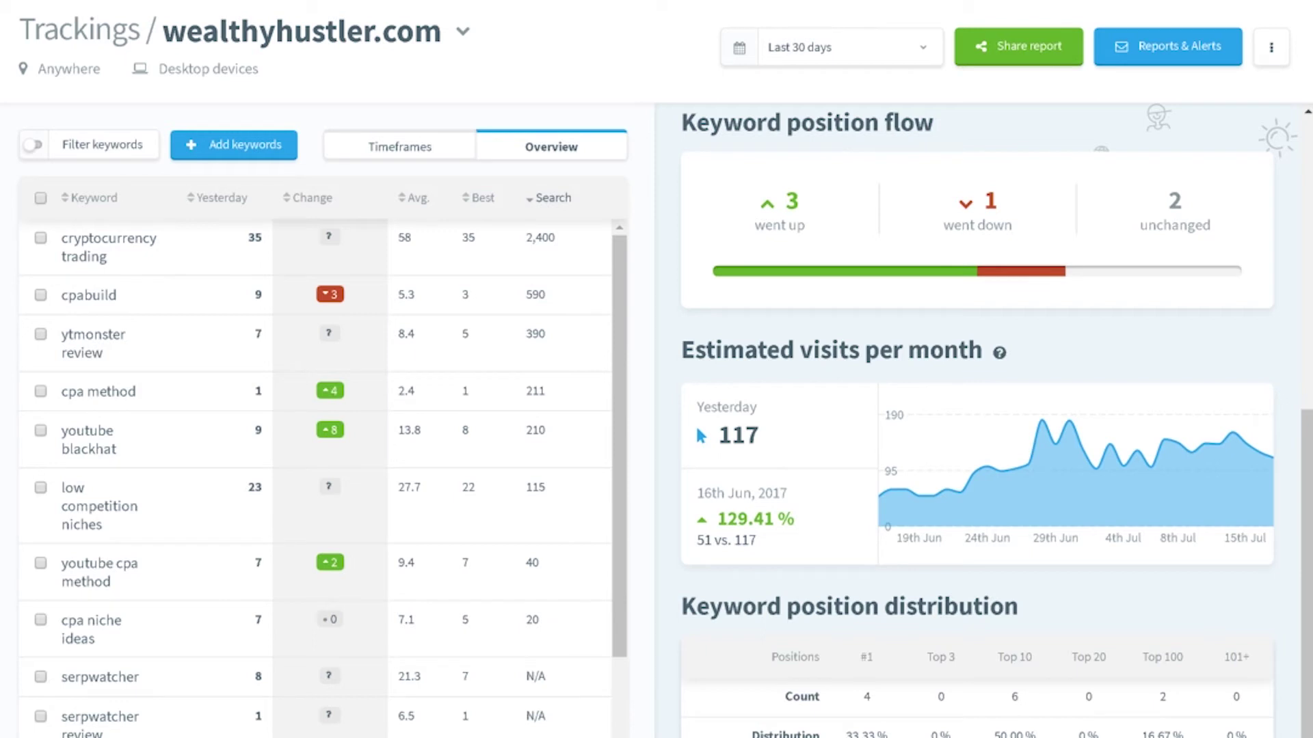
double_click(792, 201)
click(824, 212)
double_click(990, 201)
click(1208, 218)
double_click(1175, 201)
click(1157, 312)
scroll(1150, 313, up, 1)
scroll(1136, 349, down, 3)
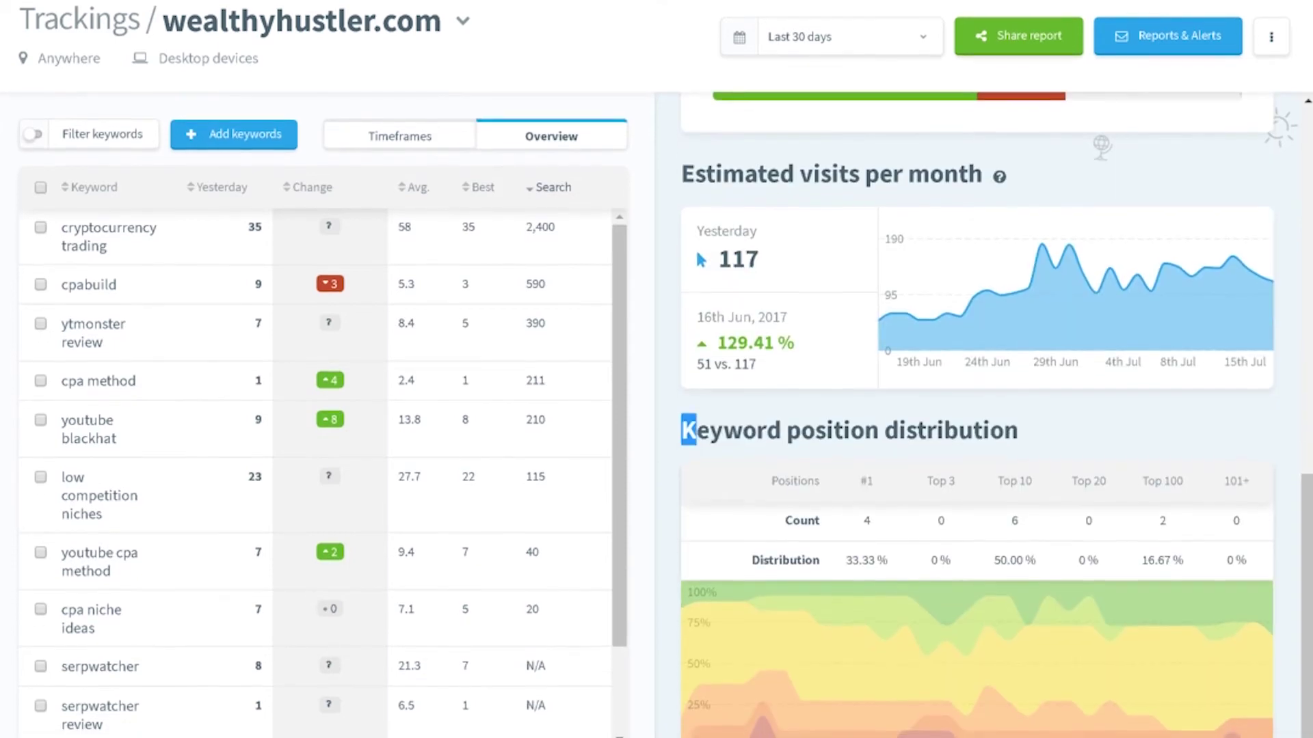
triple_click(1015, 417)
scroll(1016, 431, down, 1)
scroll(1018, 424, down, 1)
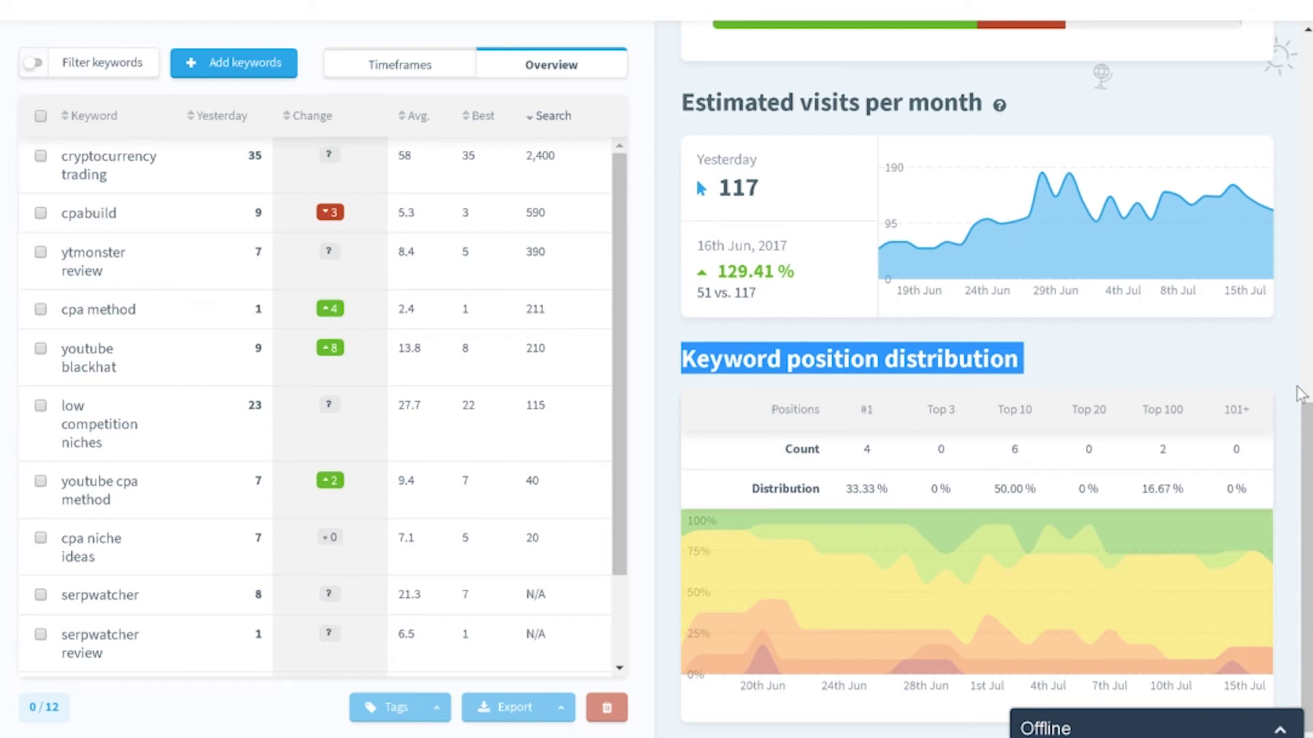
scroll(1289, 395, up, 10)
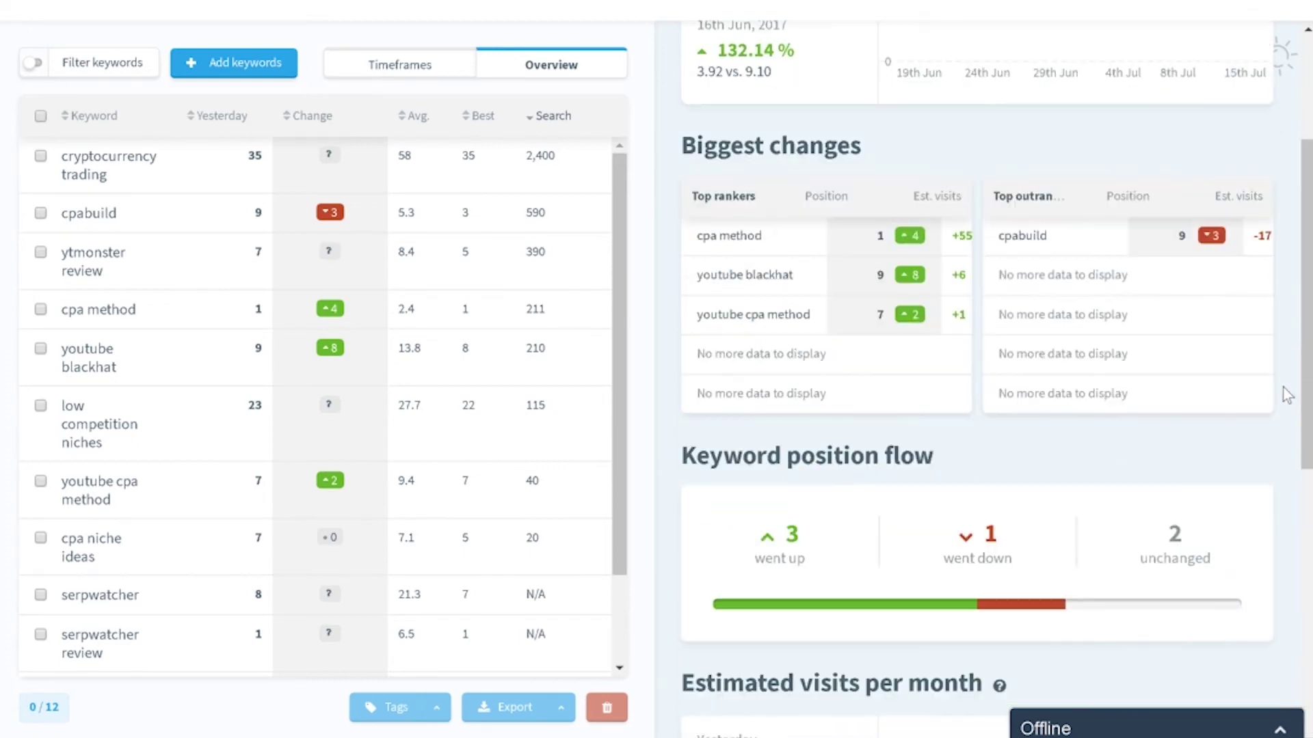
scroll(1289, 395, down, 10)
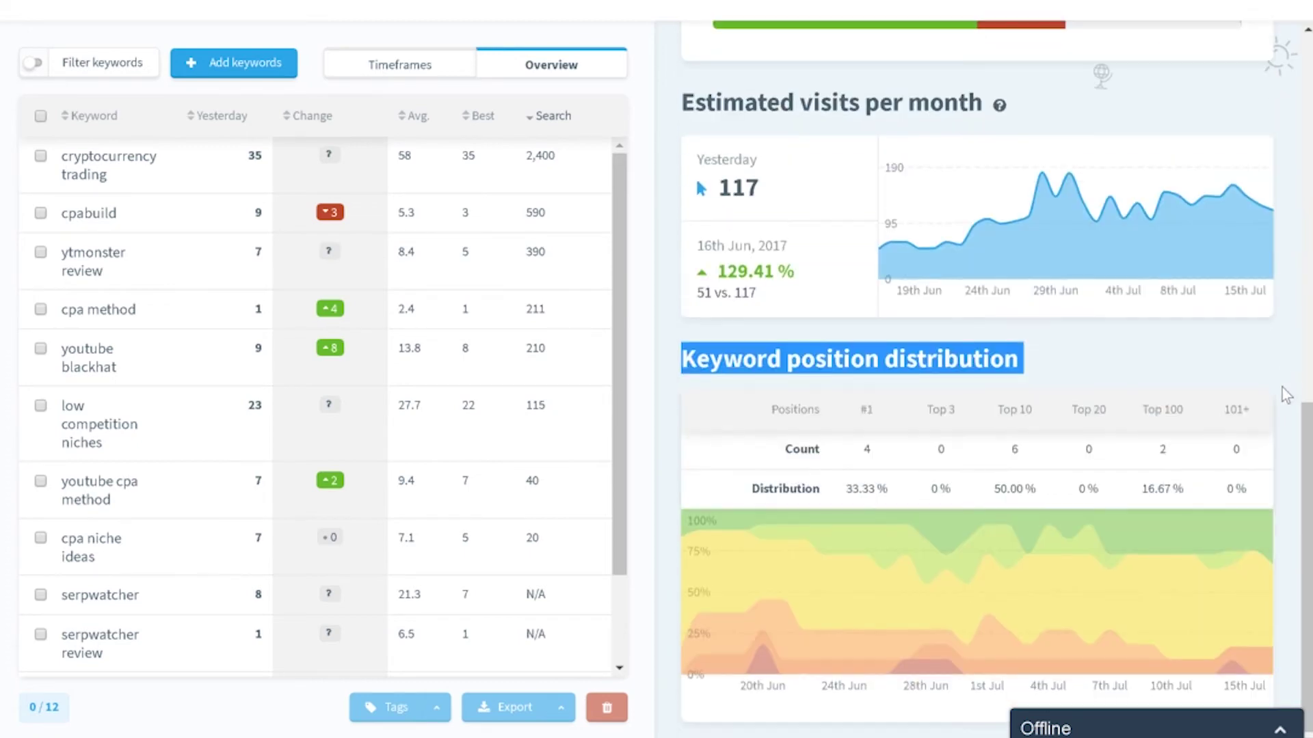
scroll(1288, 384, up, 10)
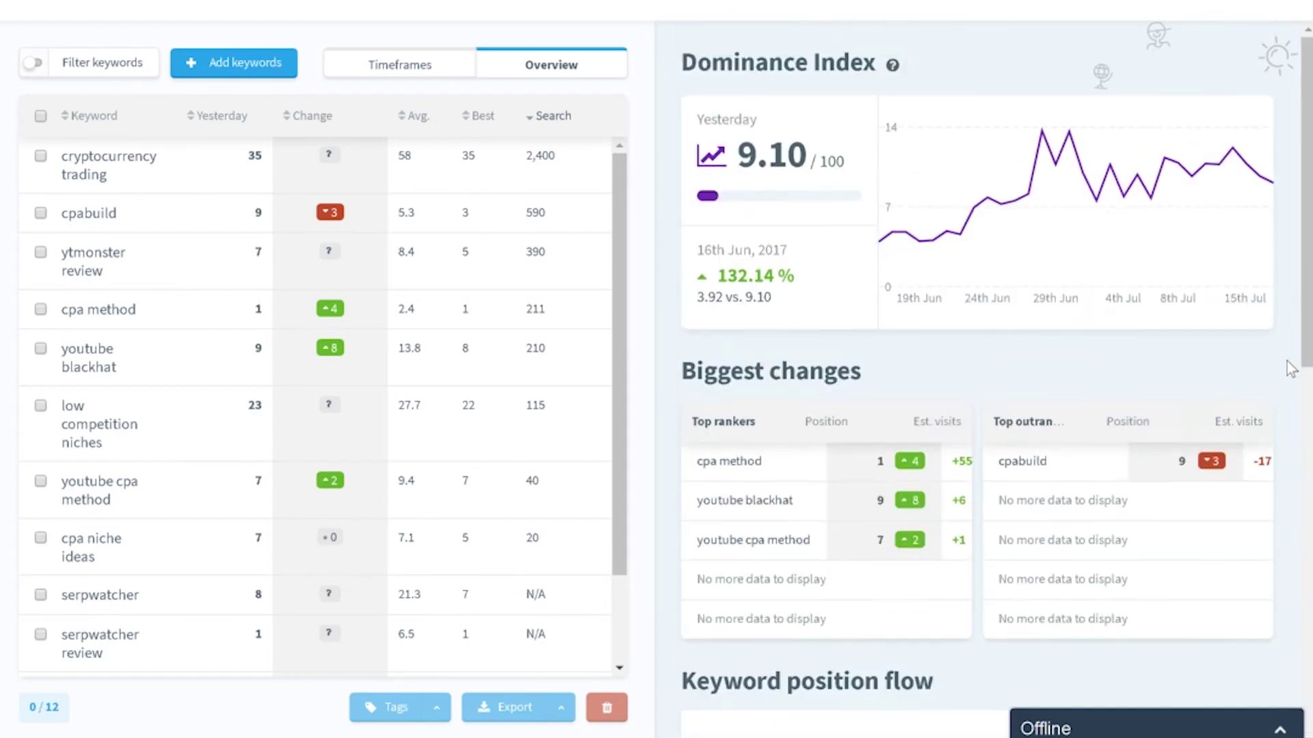
- Scroll down and clear the highlight on the distribution heading
scroll(1289, 384, down, 10)
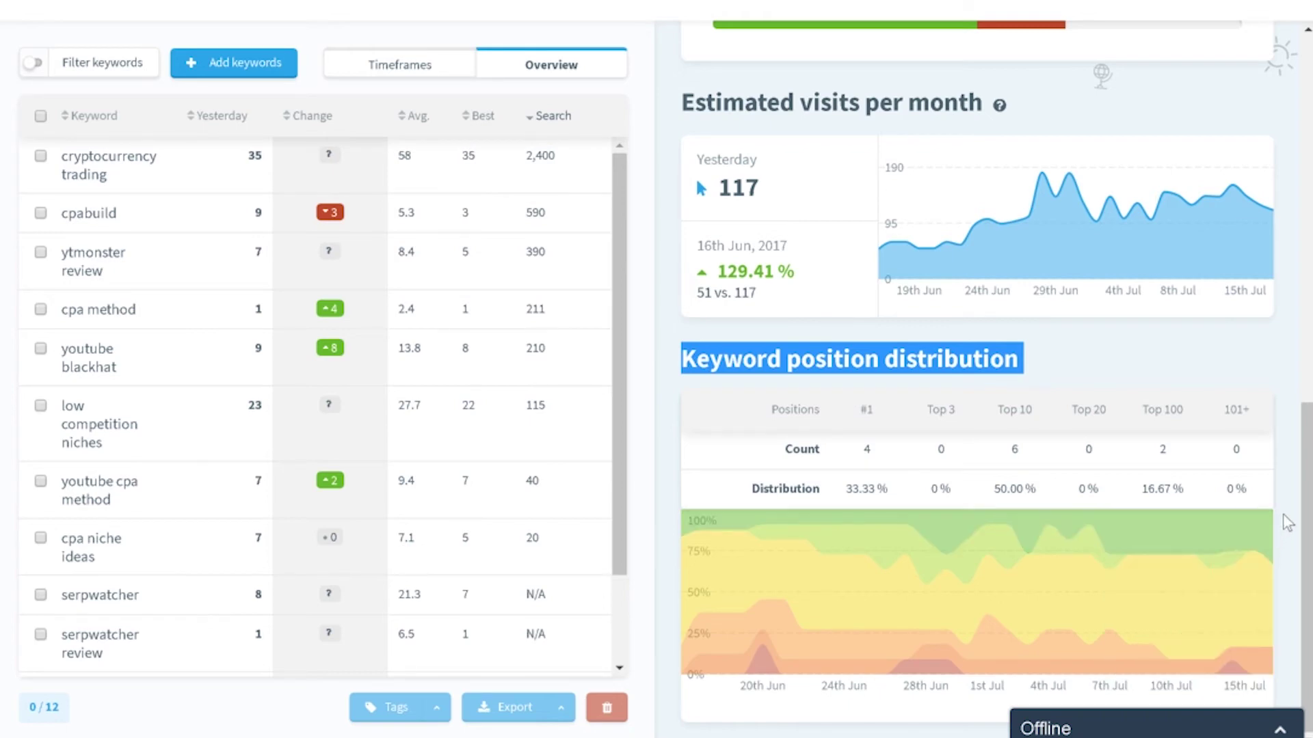
click(1284, 487)
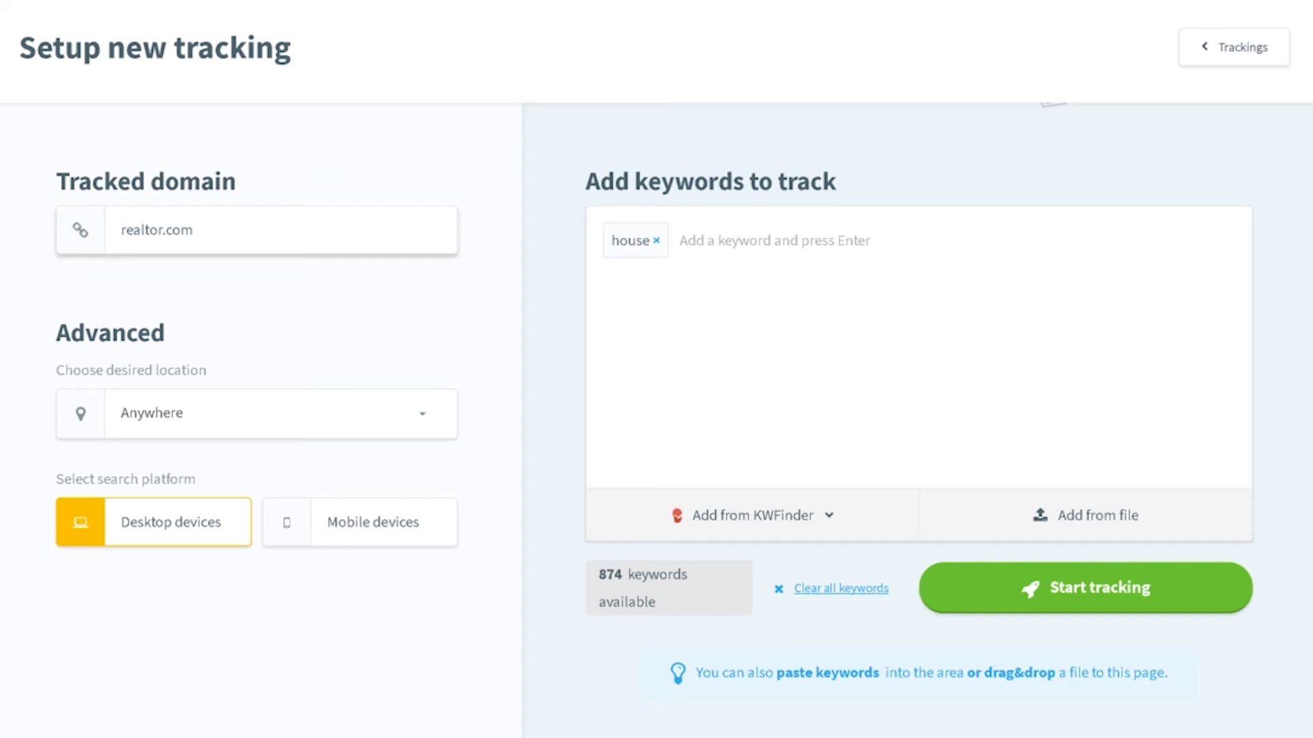
- Set the tracking location to Phoenix, Arizona by searching 'phoe'
click(267, 415)
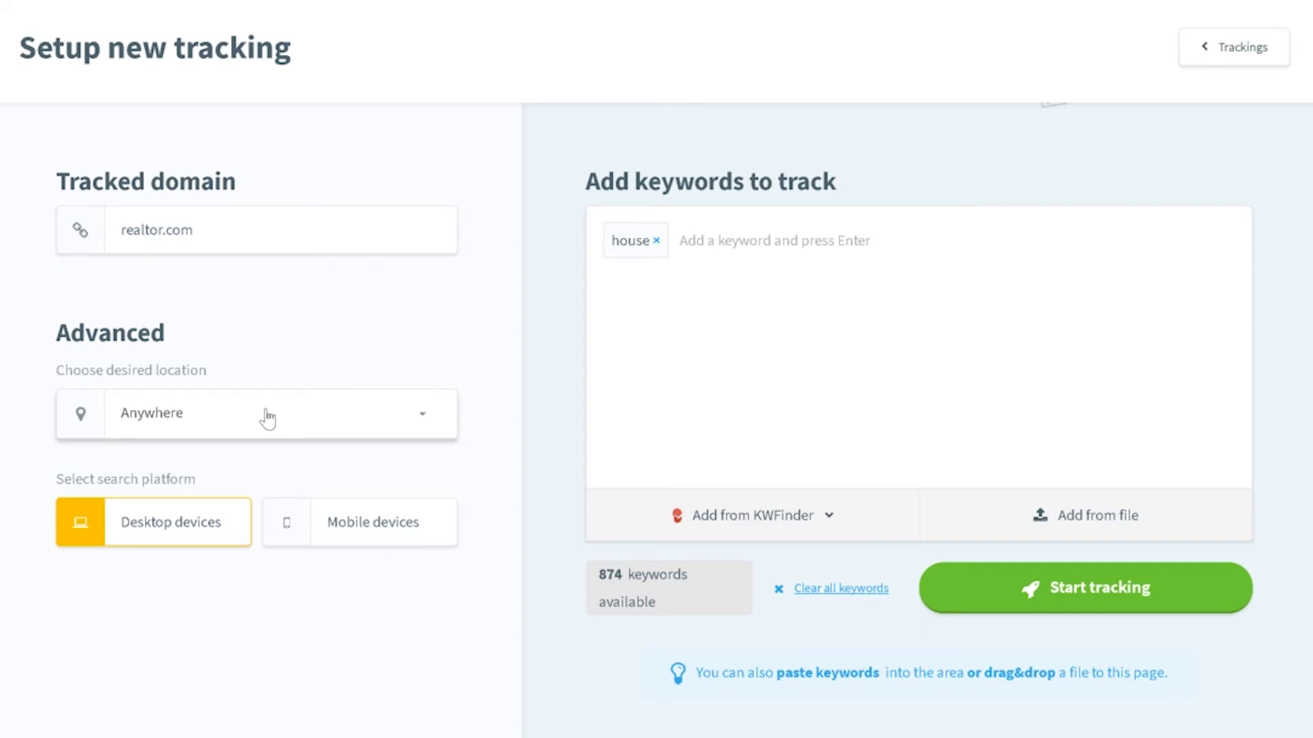
text(phoe)
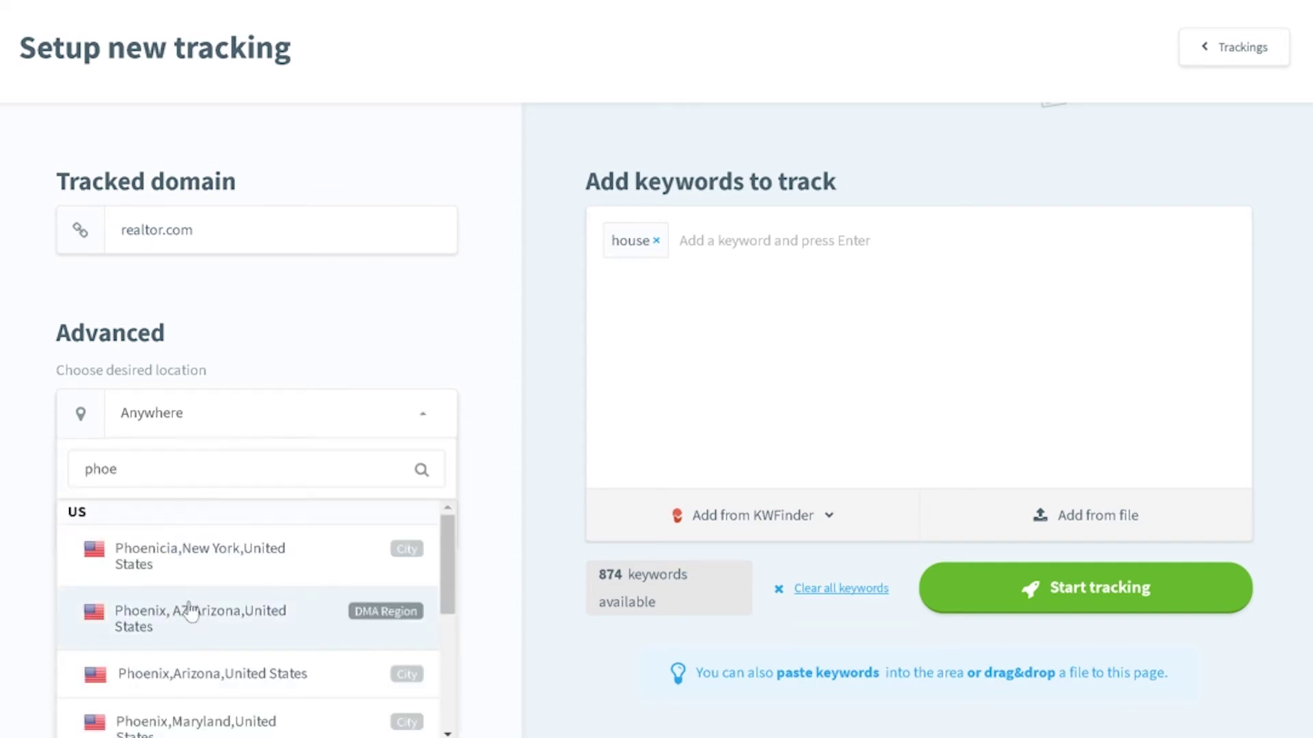
click(185, 610)
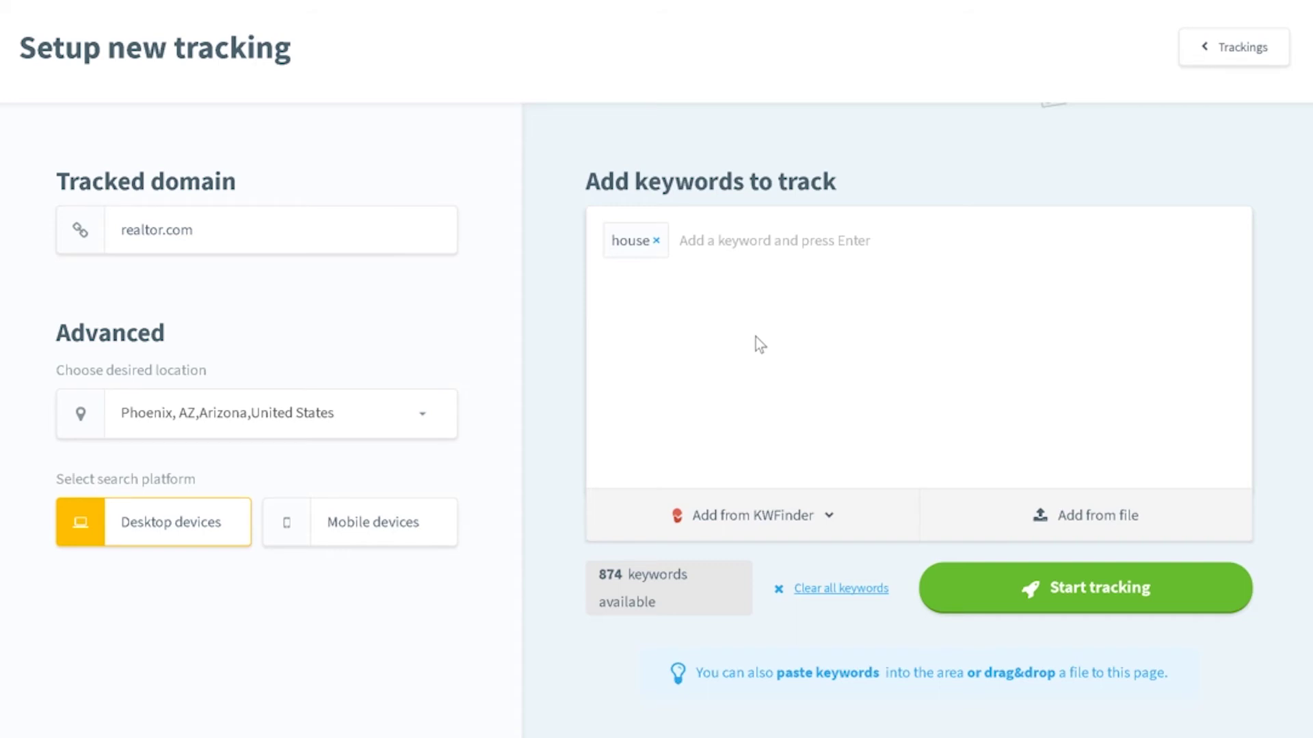
- Remove the house keyword and replace the tracked domain with myblog.com
key(BackSpace)
key(shift+Tab)
key(BackSpace)
text(myblog.com)
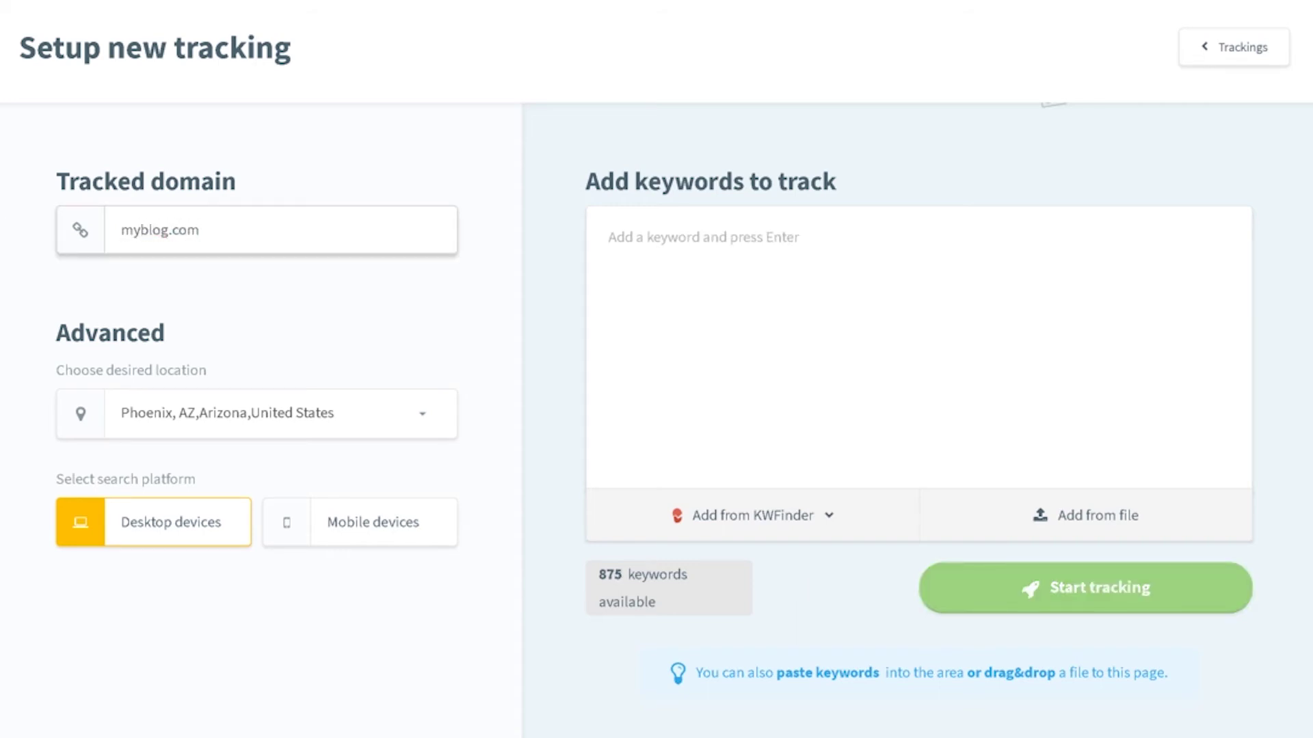
- Reset the location to Anywhere and add 'cpa method' as a tracked keyword
click(296, 414)
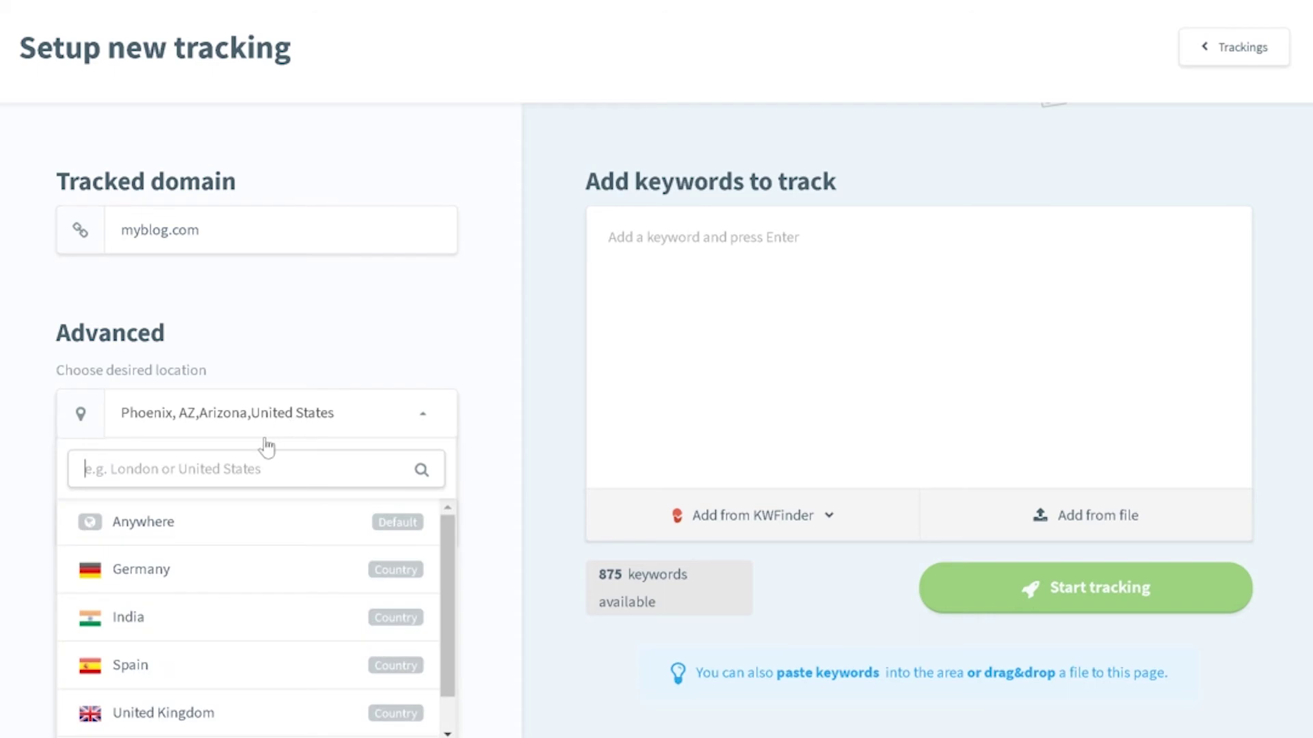
click(223, 531)
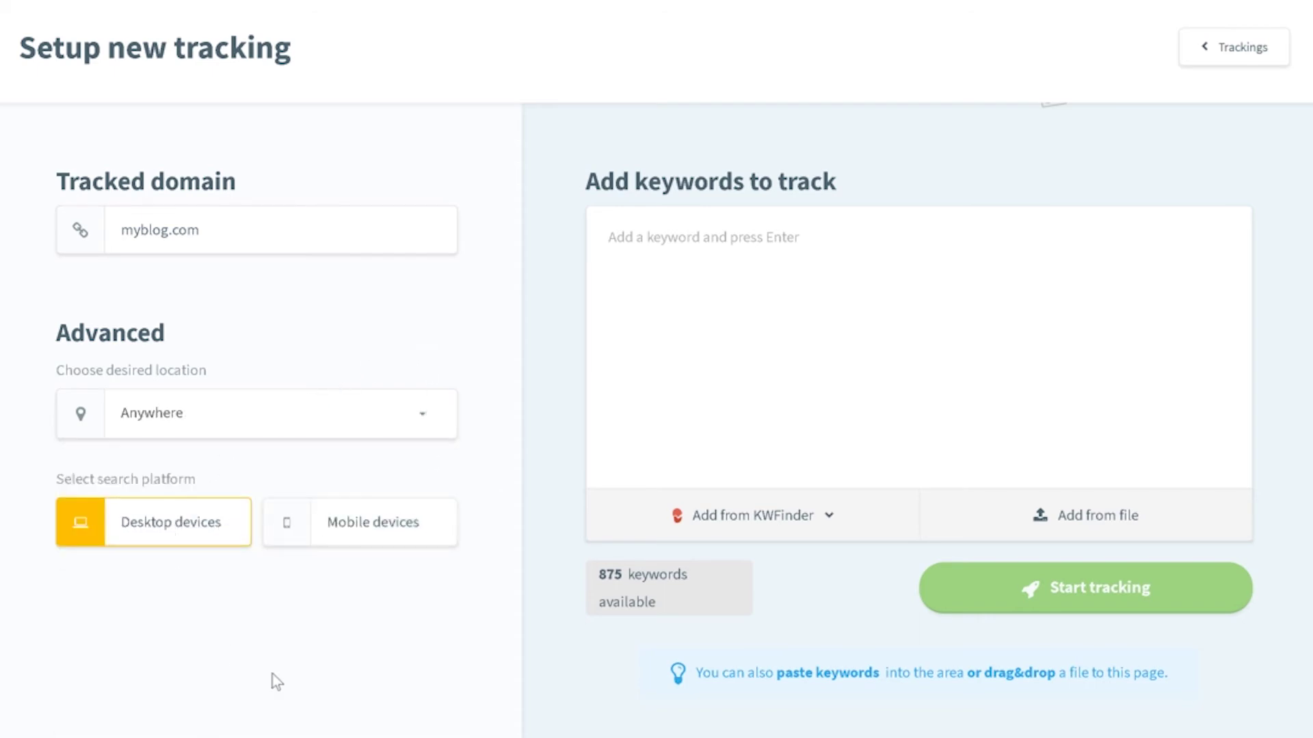
click(703, 371)
text(cpa method)
key(Return)
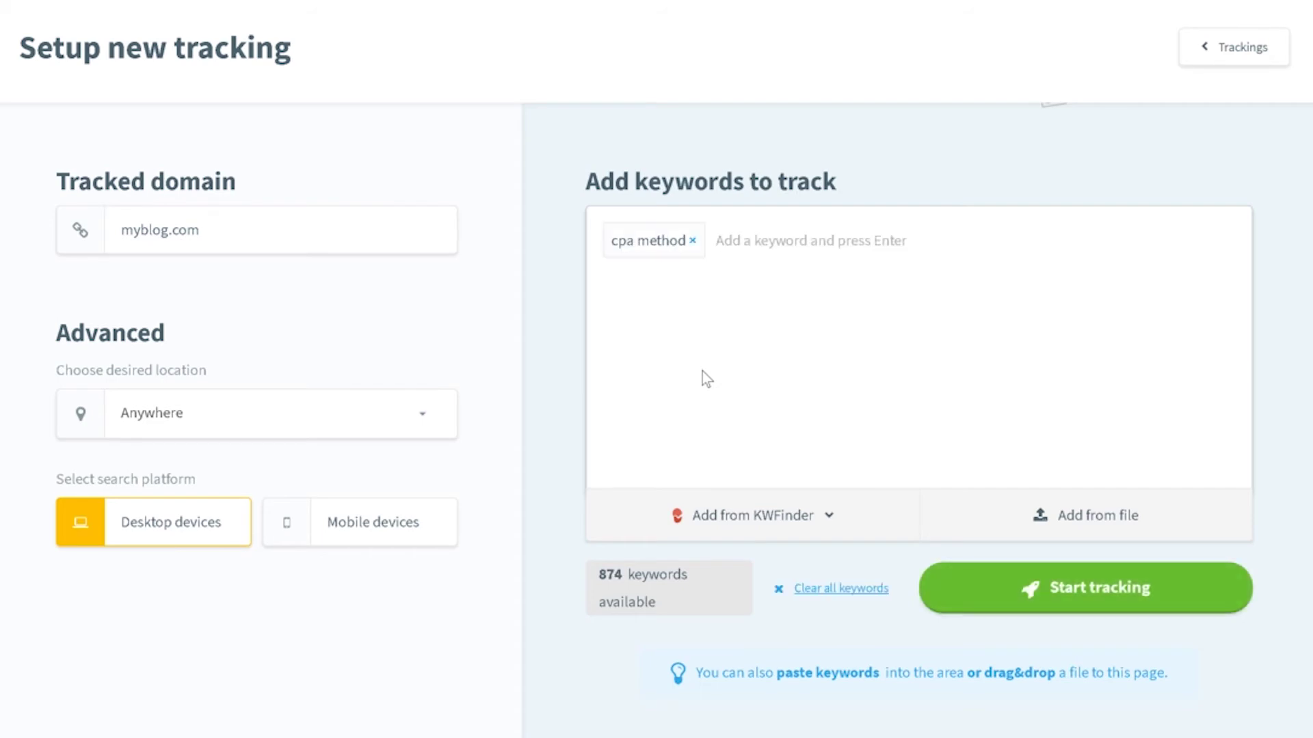